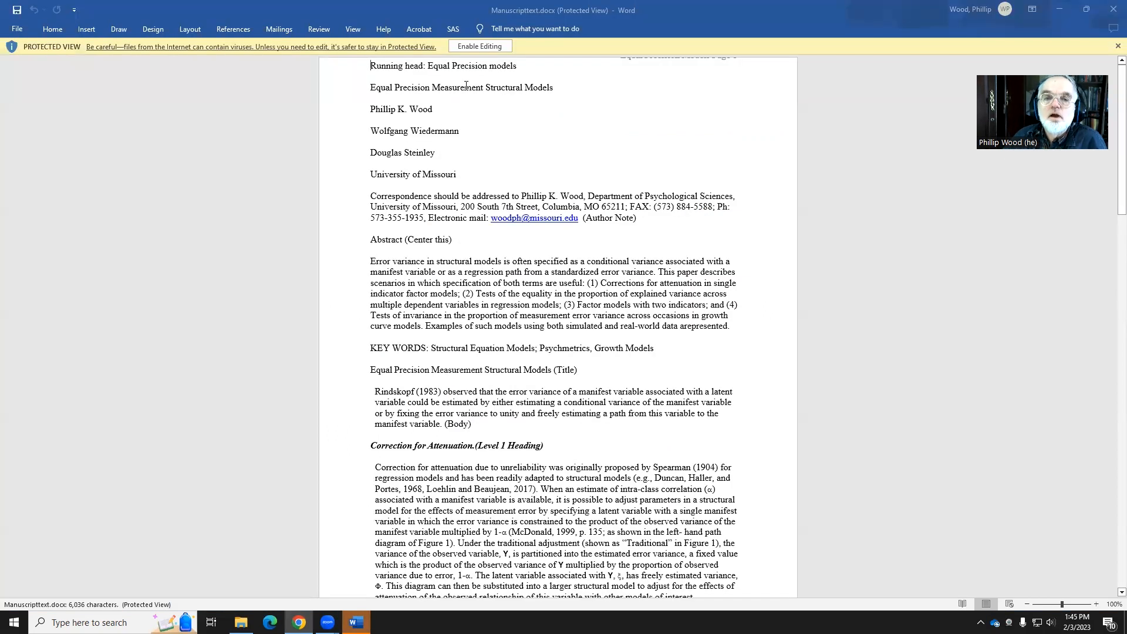
Enable editing, and style the running head line as Heading 1 and the paper title beneath it as Title.
left_click(480, 47)
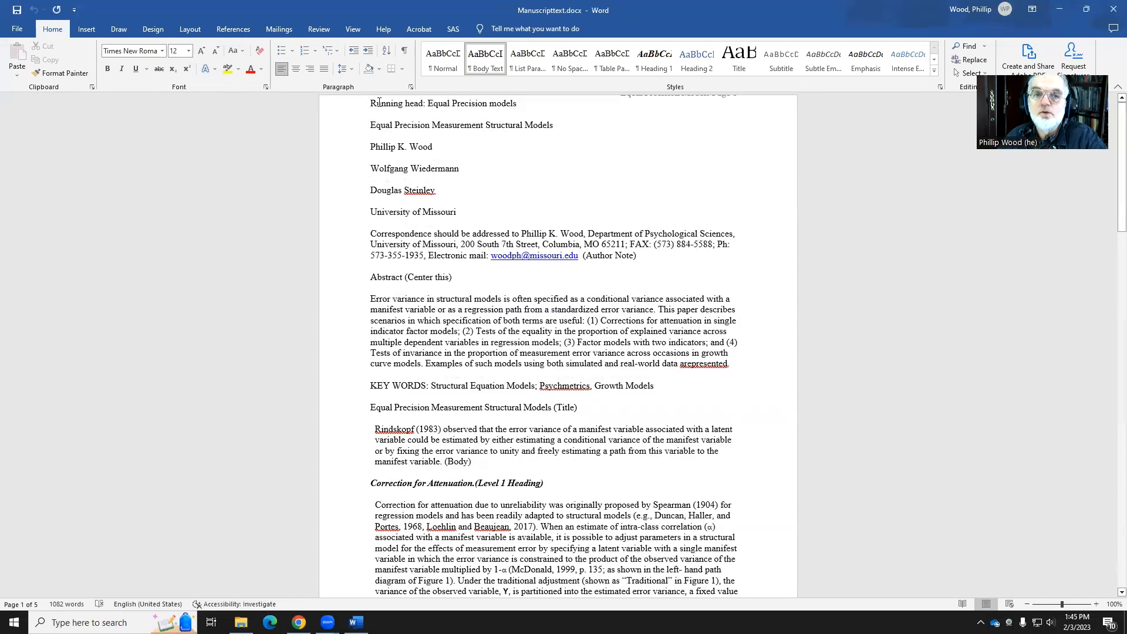
left_click(652, 67)
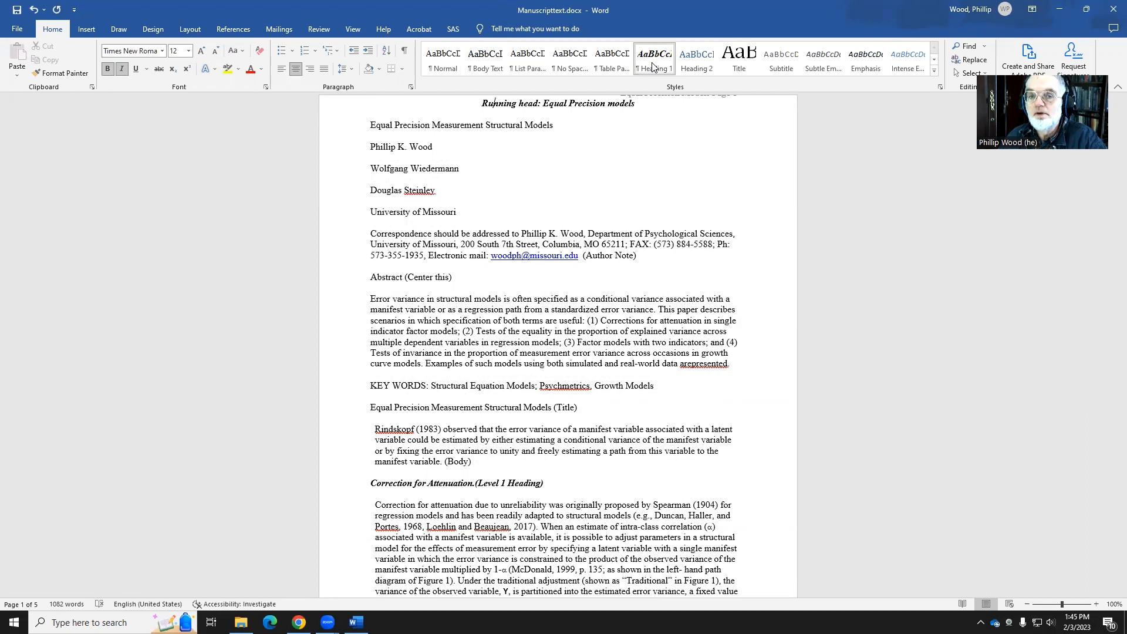
left_click(517, 124)
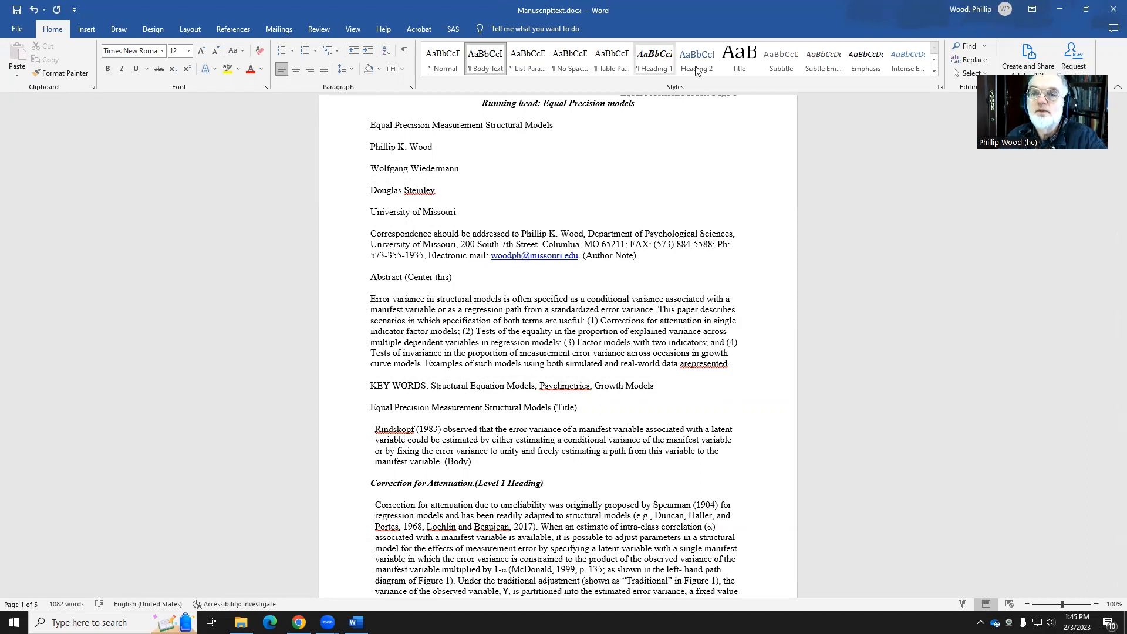
left_click(727, 62)
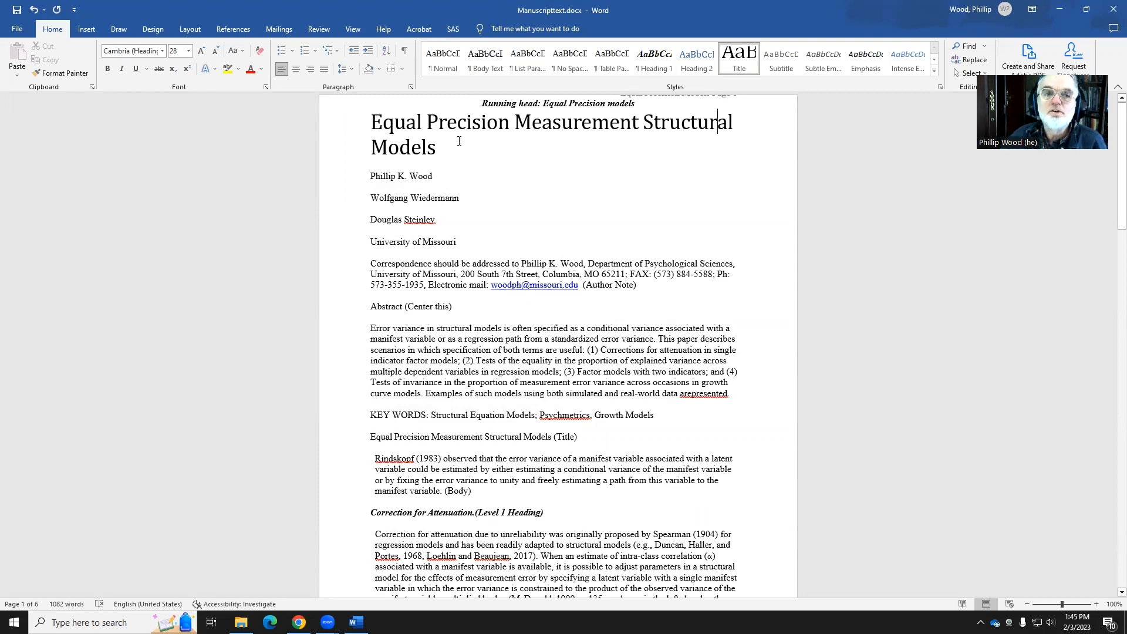
Set the title paragraph to centered alignment, double line spacing and no special indent, and update the Title style to match it.
left_click(411, 88)
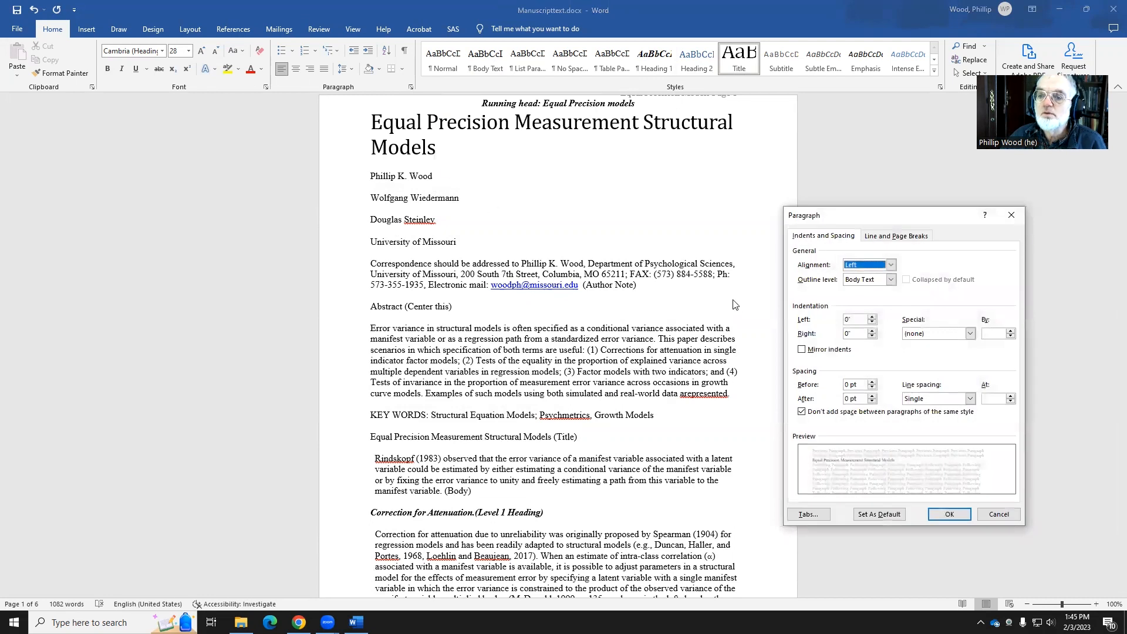
left_click(970, 398)
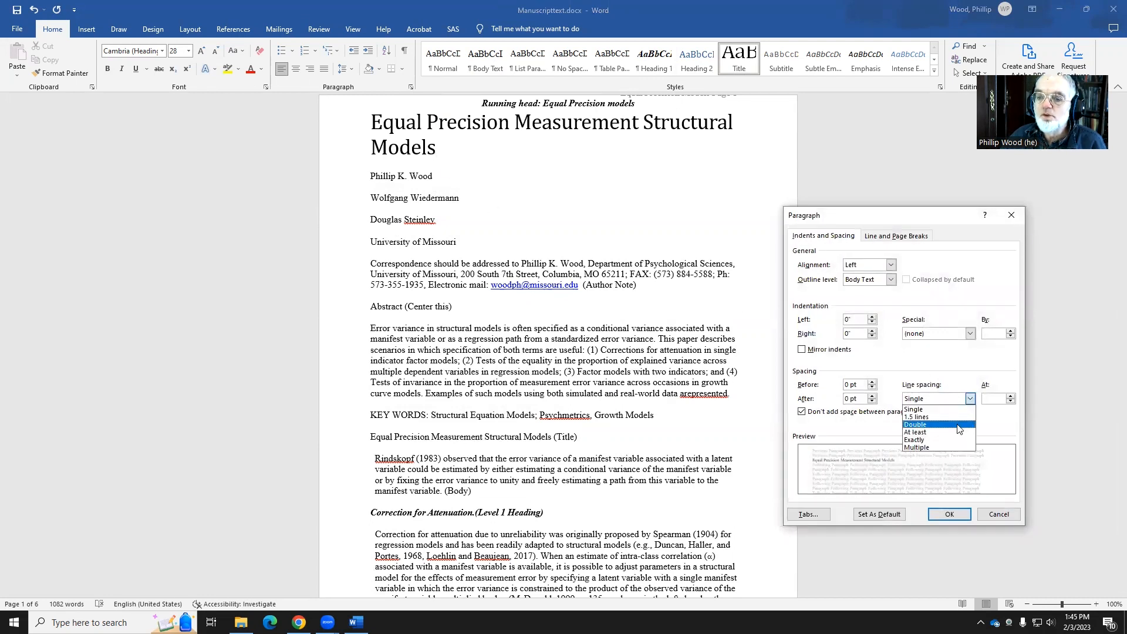
left_click(959, 424)
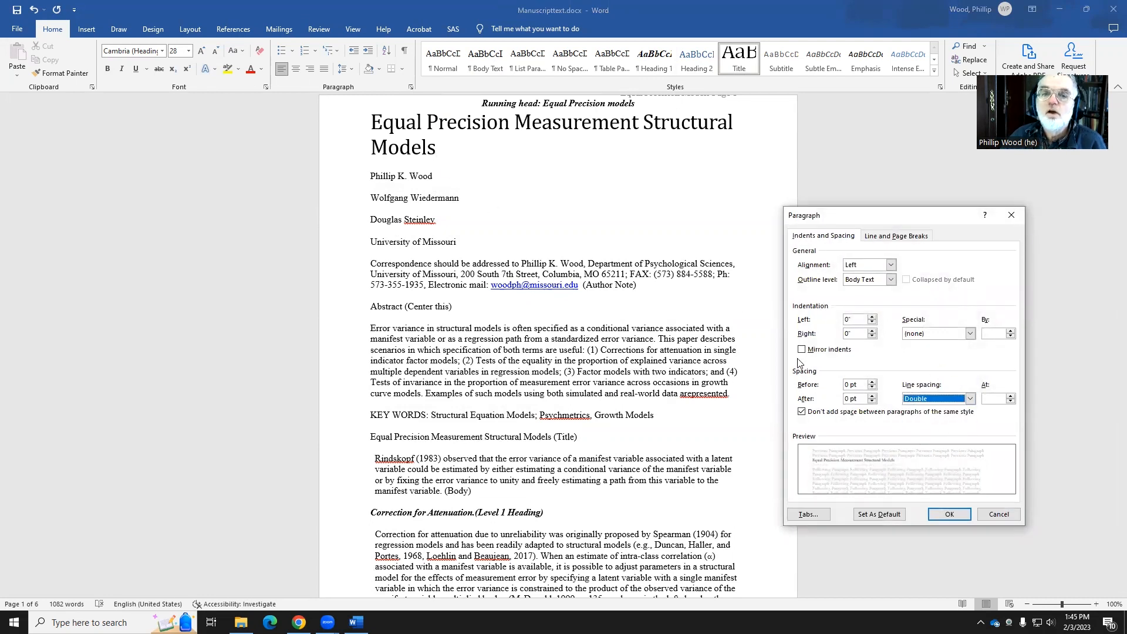
left_click(970, 334)
left_click(957, 299)
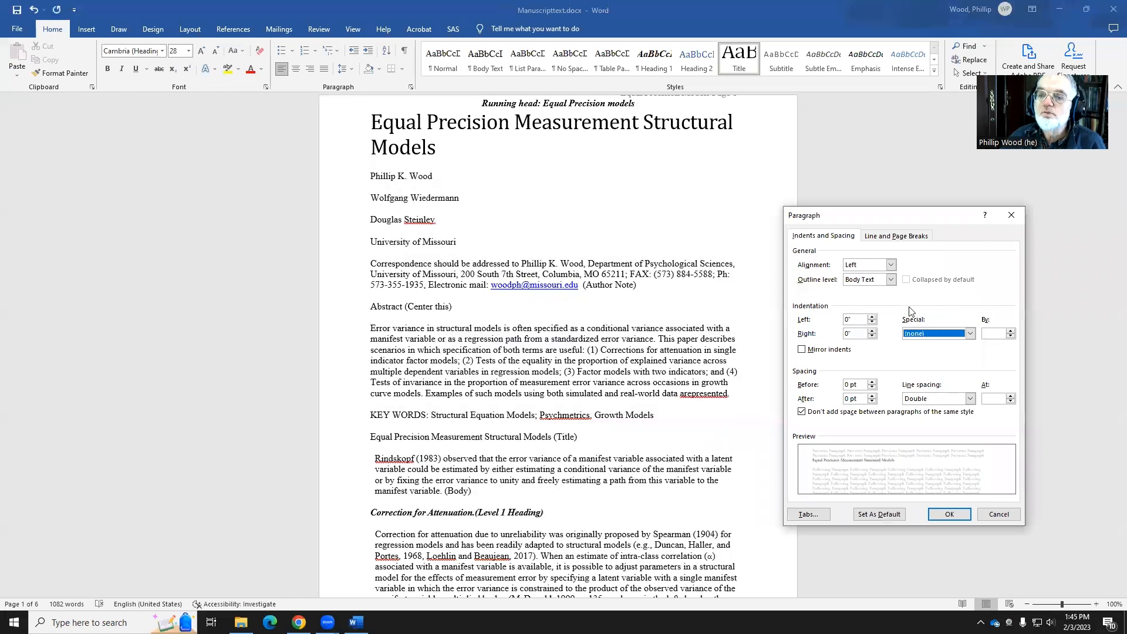
left_click(890, 265)
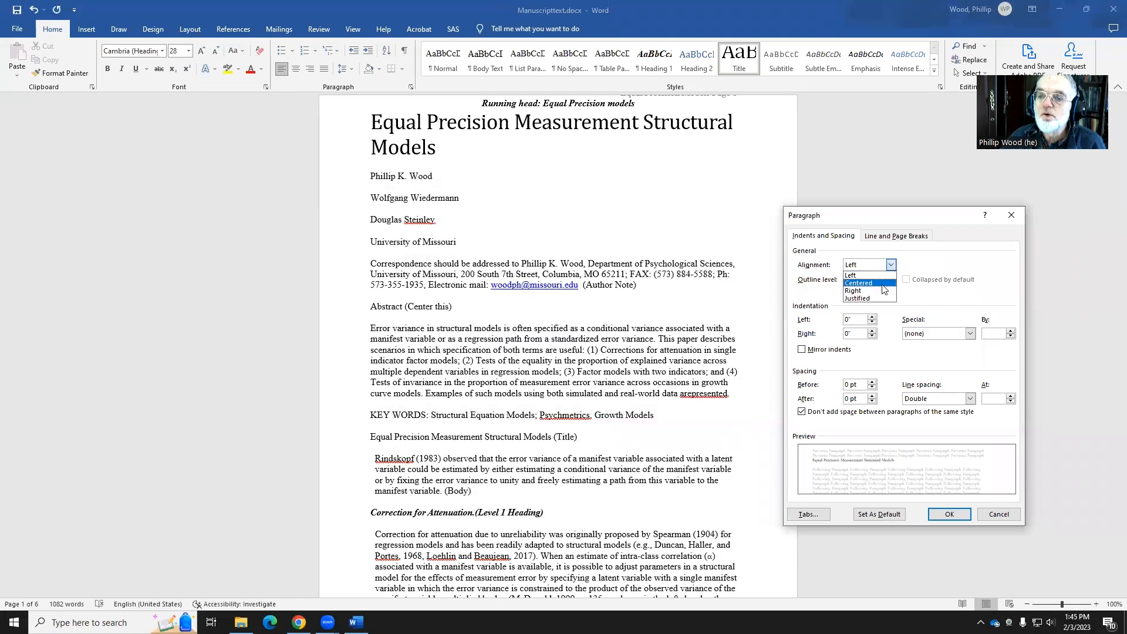
left_click(884, 283)
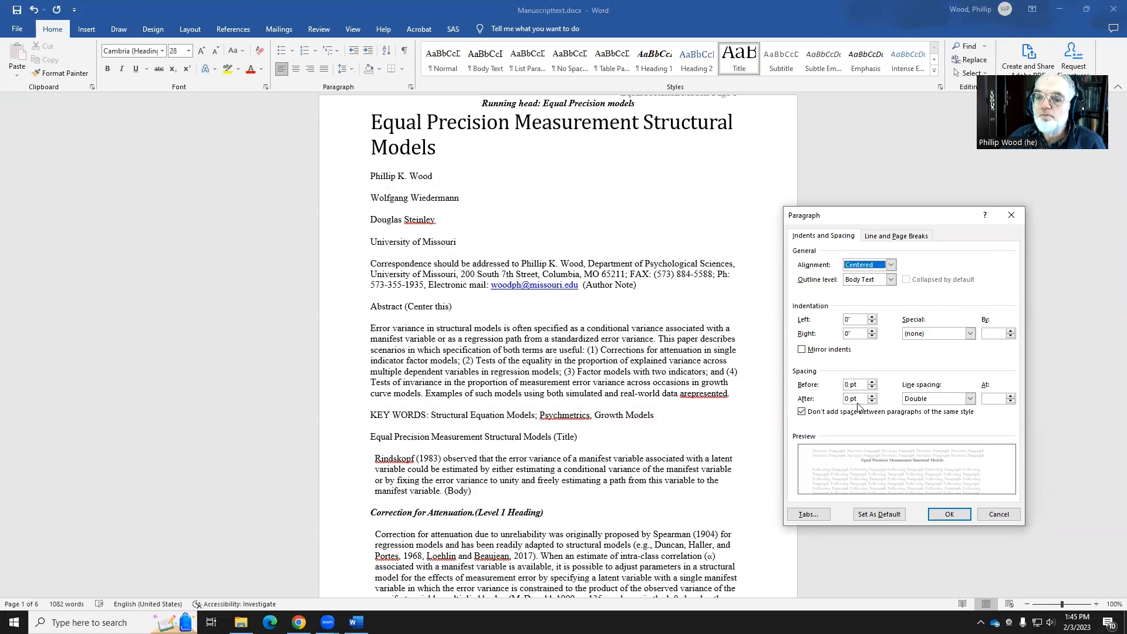
left_click(948, 514)
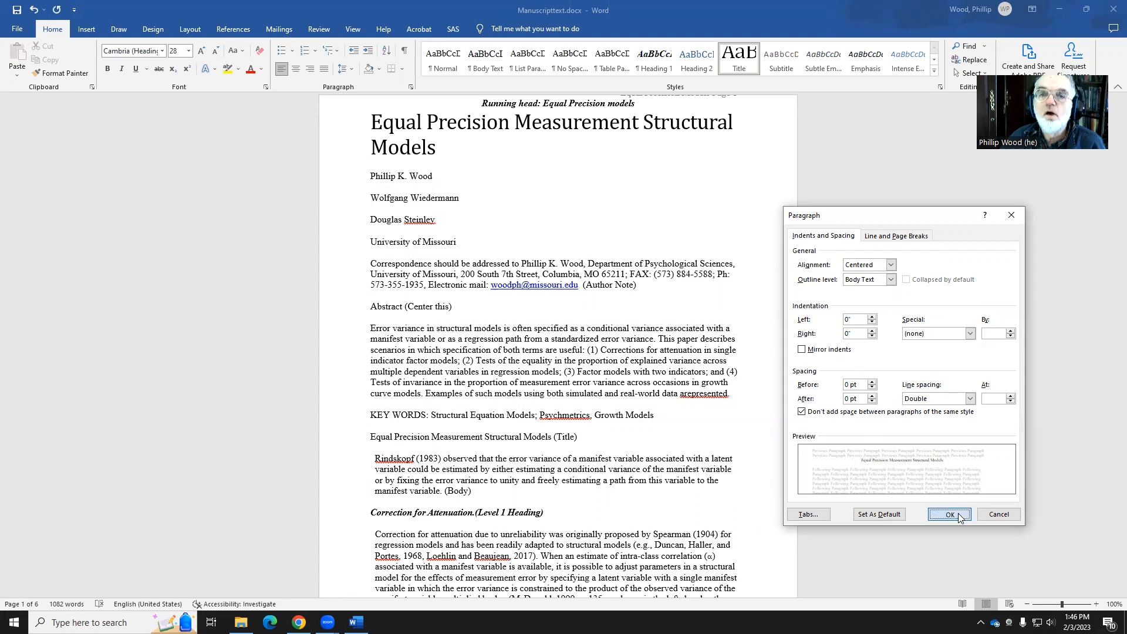
right_click(733, 59)
left_click(750, 71)
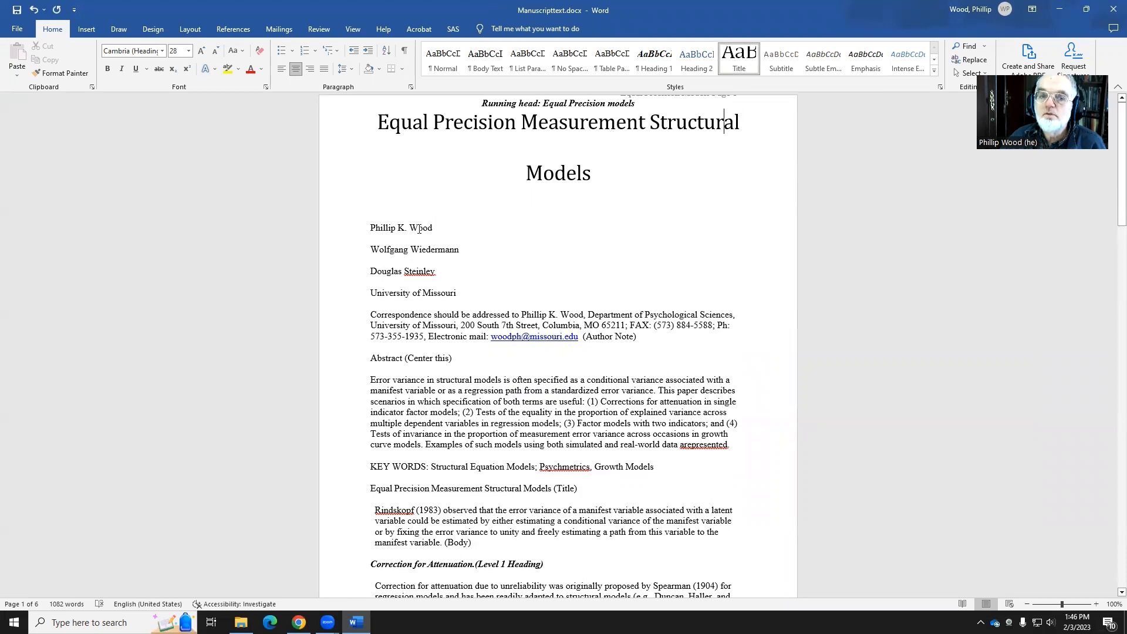
Apply the Subtitle style to the author and university lines, and the Normal style to the correspondence paragraph.
left_click_drag(419, 228, 422, 287)
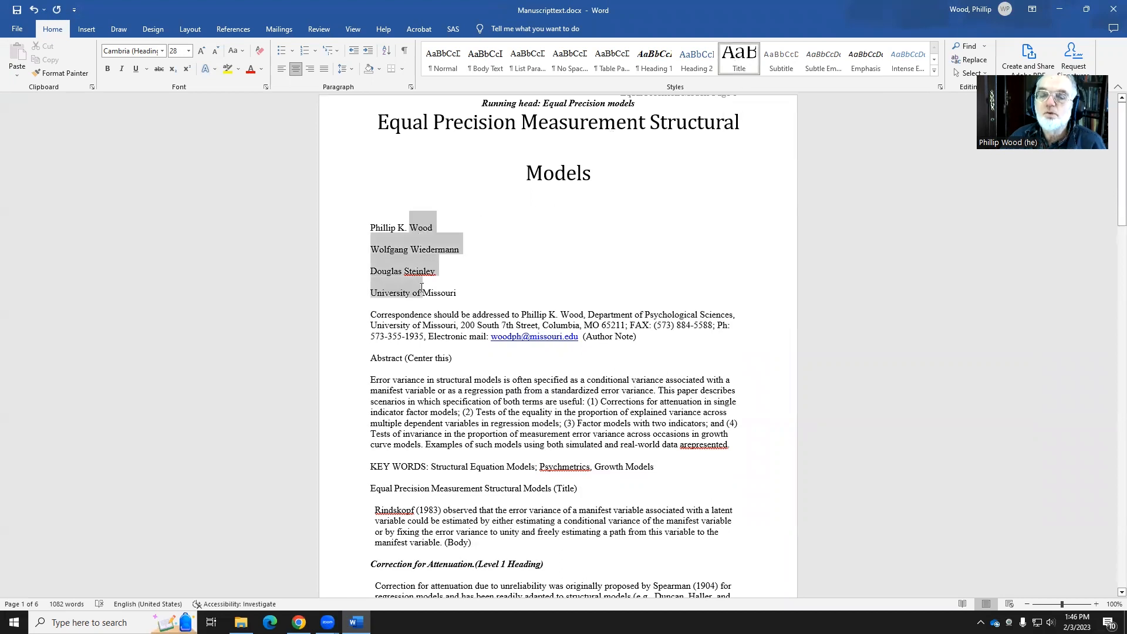
left_click(773, 57)
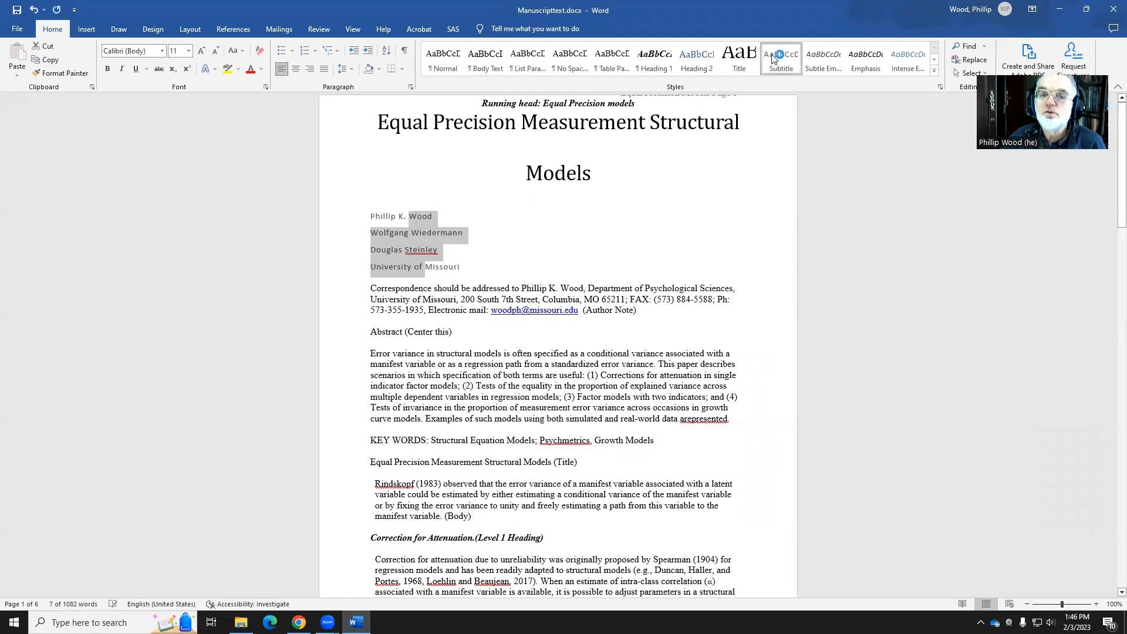
left_click(438, 292)
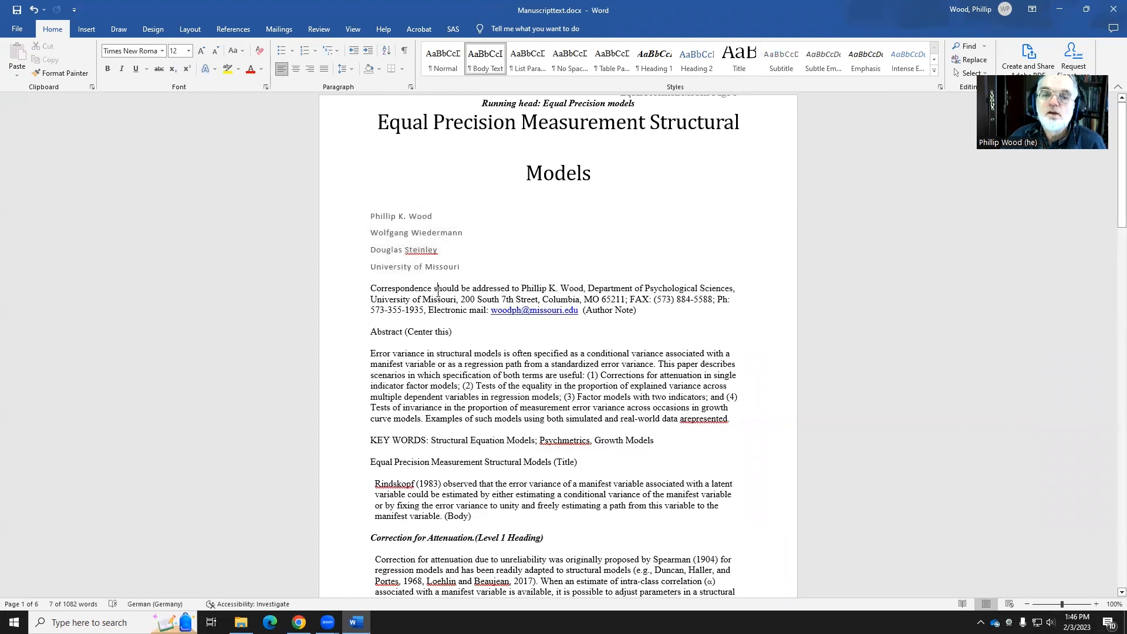
left_click(449, 63)
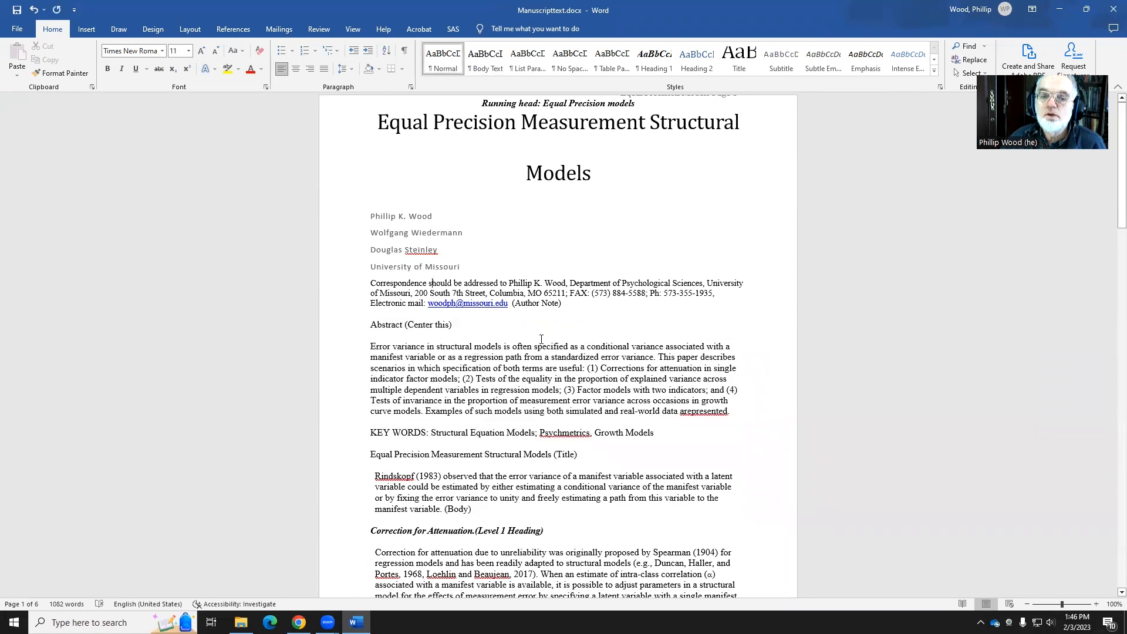
Apply the Heading 1 style to the "Abstract (Center this)" line and the Body Text style to the abstract paragraph.
left_click(397, 328)
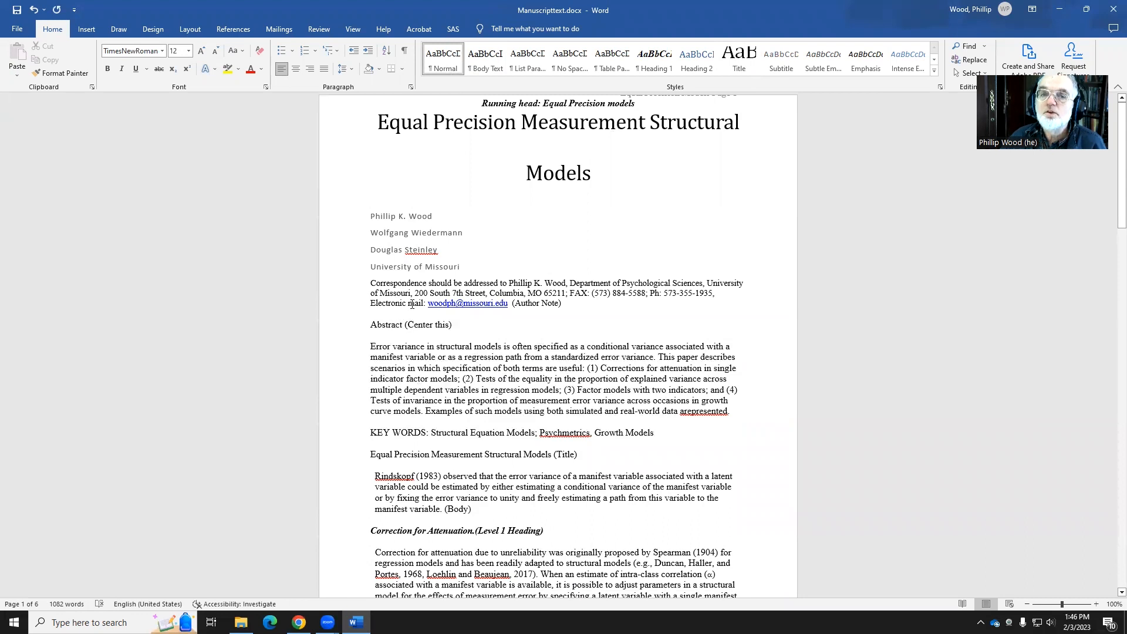
left_click(655, 59)
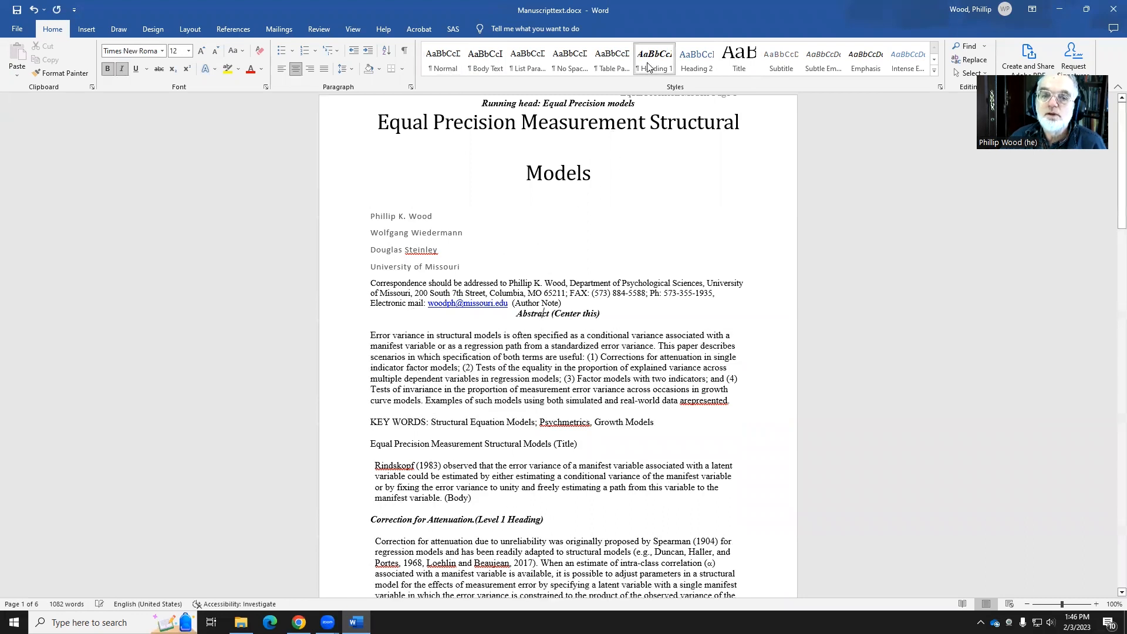
left_click(497, 354)
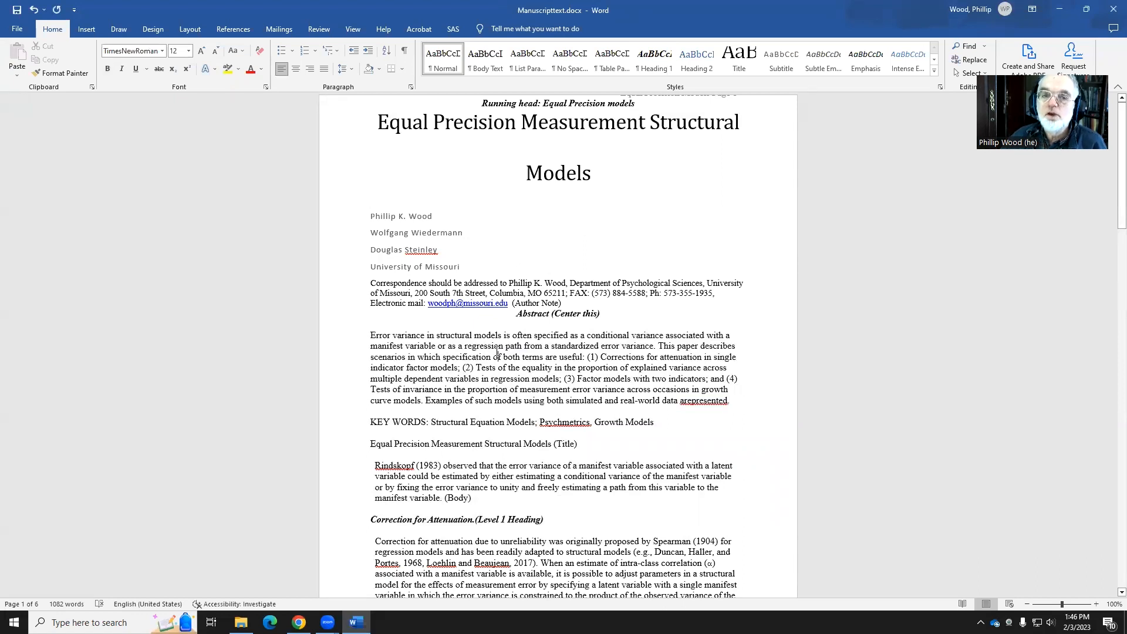
left_click(480, 57)
Give the abstract paragraph double line spacing and a first-line indent.
left_click(411, 87)
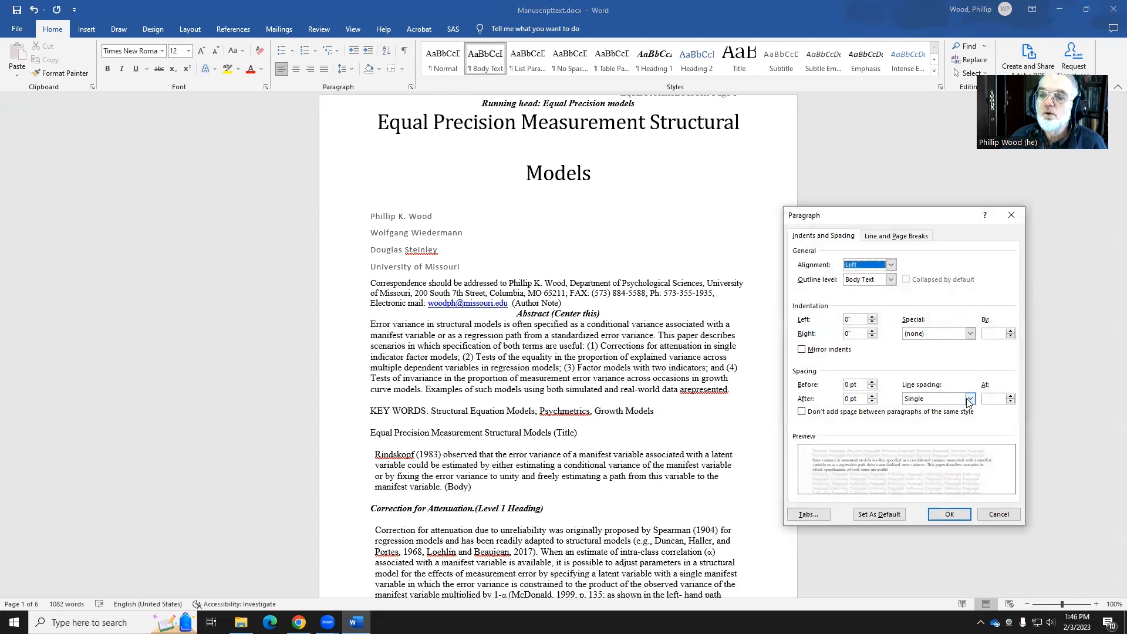
left_click(969, 399)
left_click(959, 425)
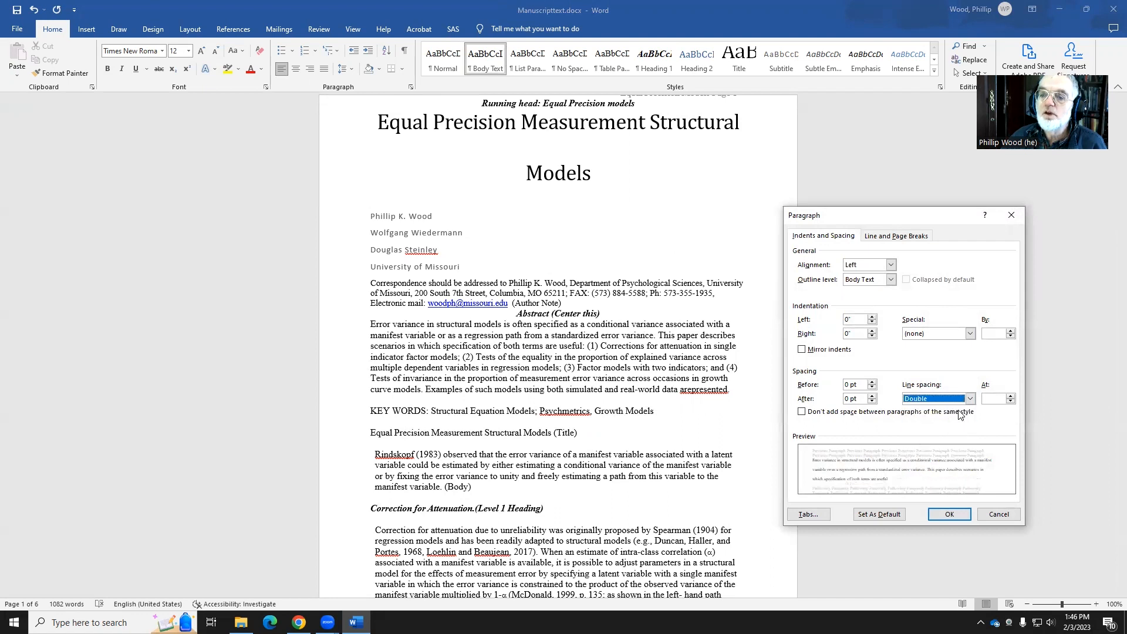
left_click(971, 334)
left_click(960, 352)
left_click(949, 514)
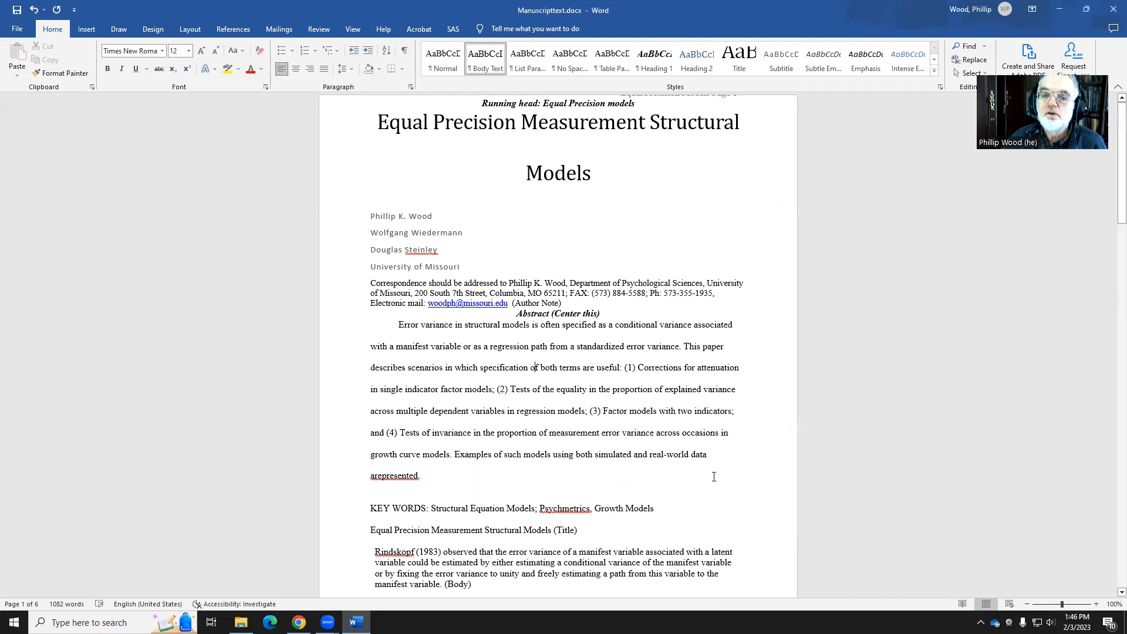
Update the Body Text style to match the abstract paragraph, and check the body text throughout the document.
right_click(486, 329)
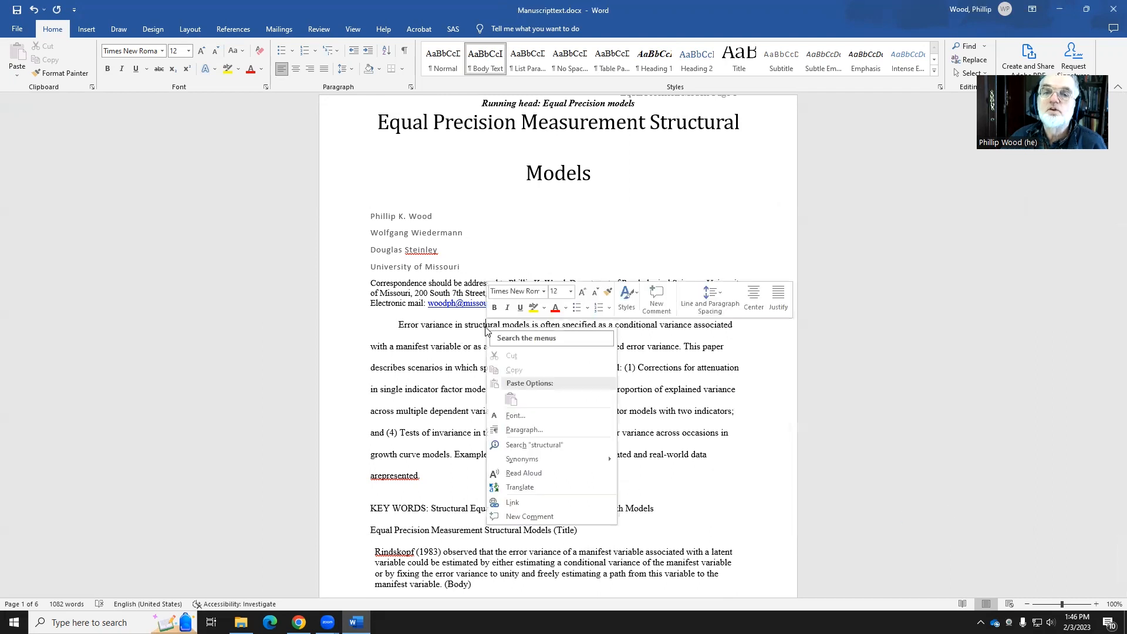
left_click(481, 57)
right_click(482, 55)
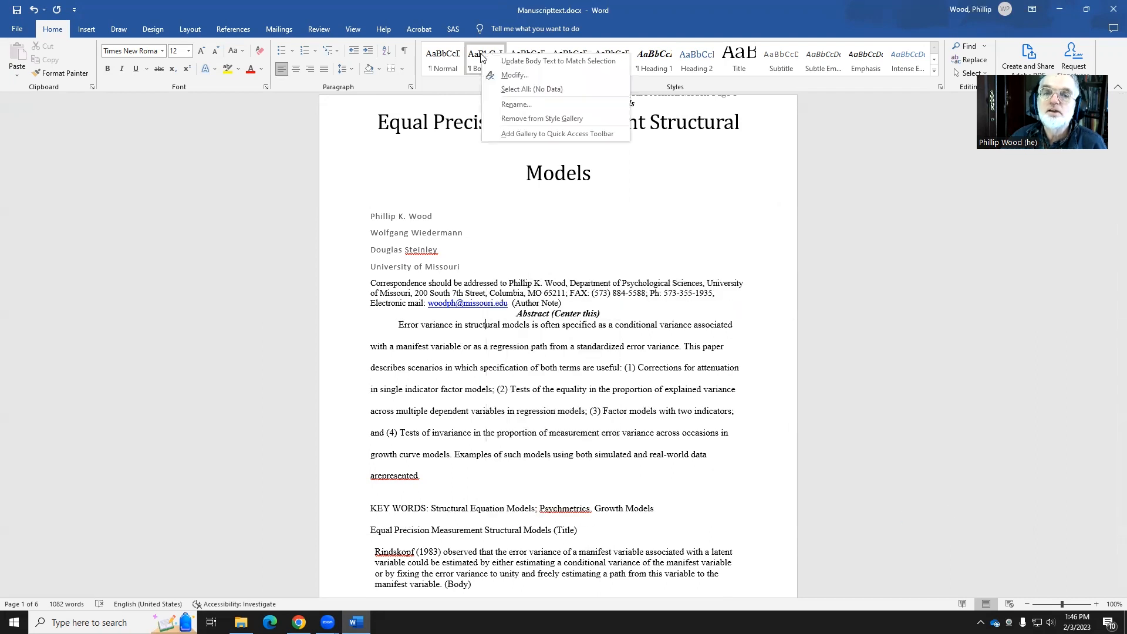
left_click(528, 60)
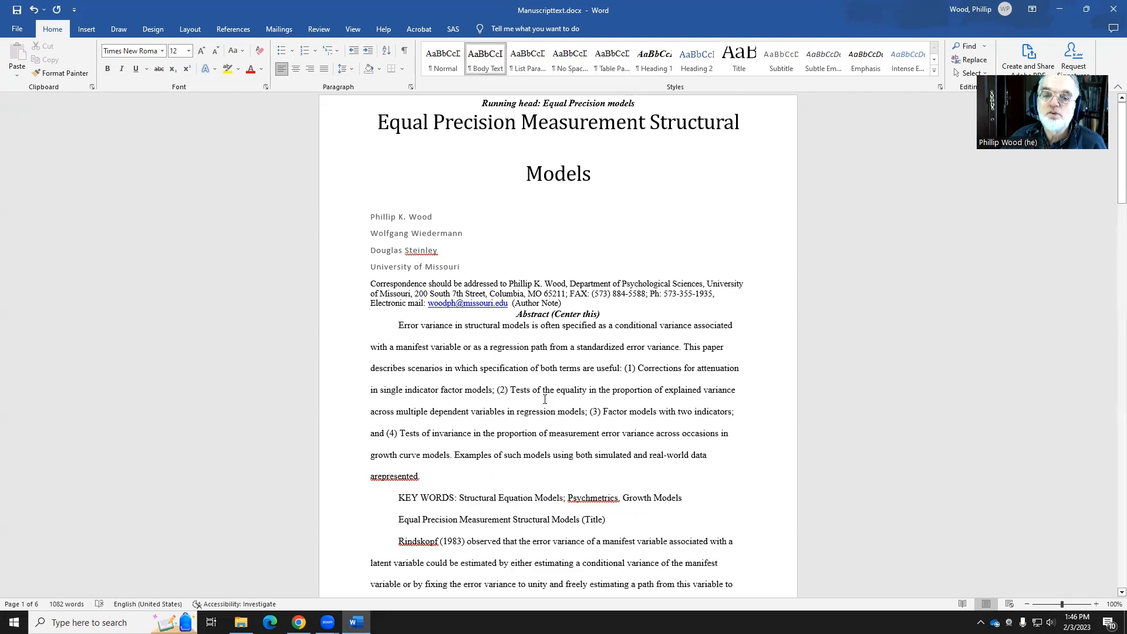
scroll(544, 399, "down", 6)
scroll(544, 409, "up", 6)
Set the Abstract heading to double line spacing and update the Heading 1 style to match it.
left_click(584, 314)
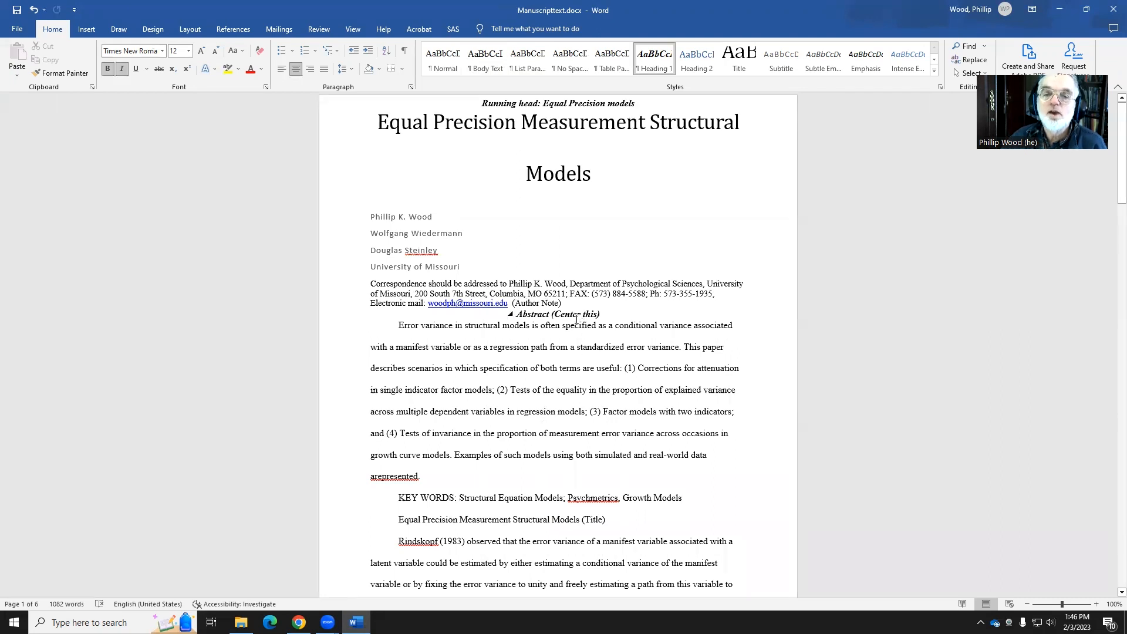
left_click(411, 86)
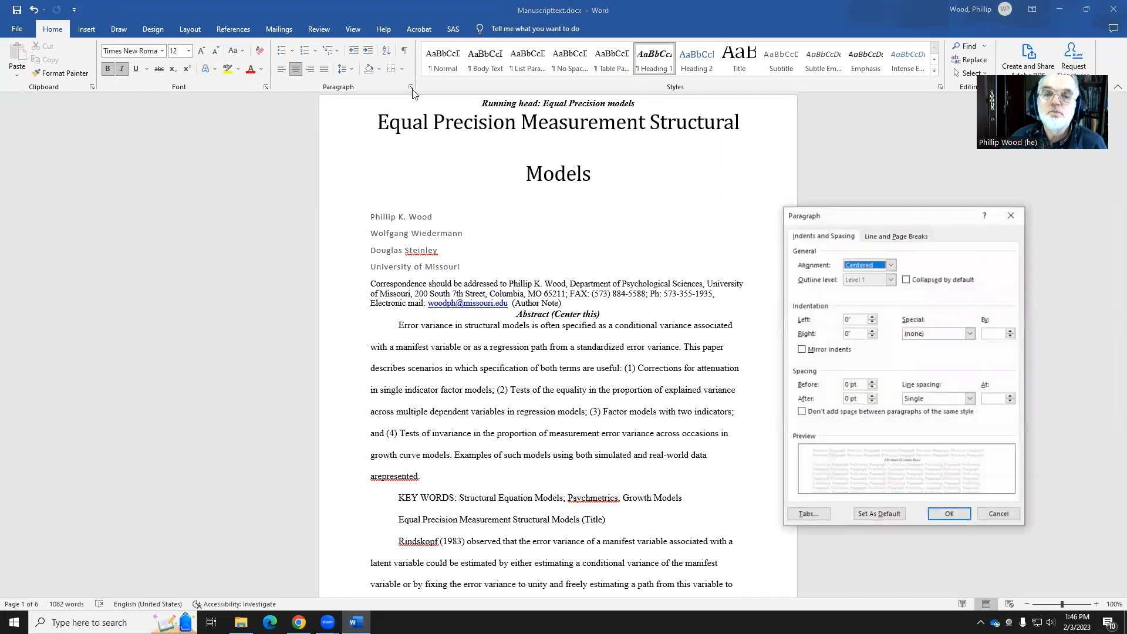
left_click(969, 400)
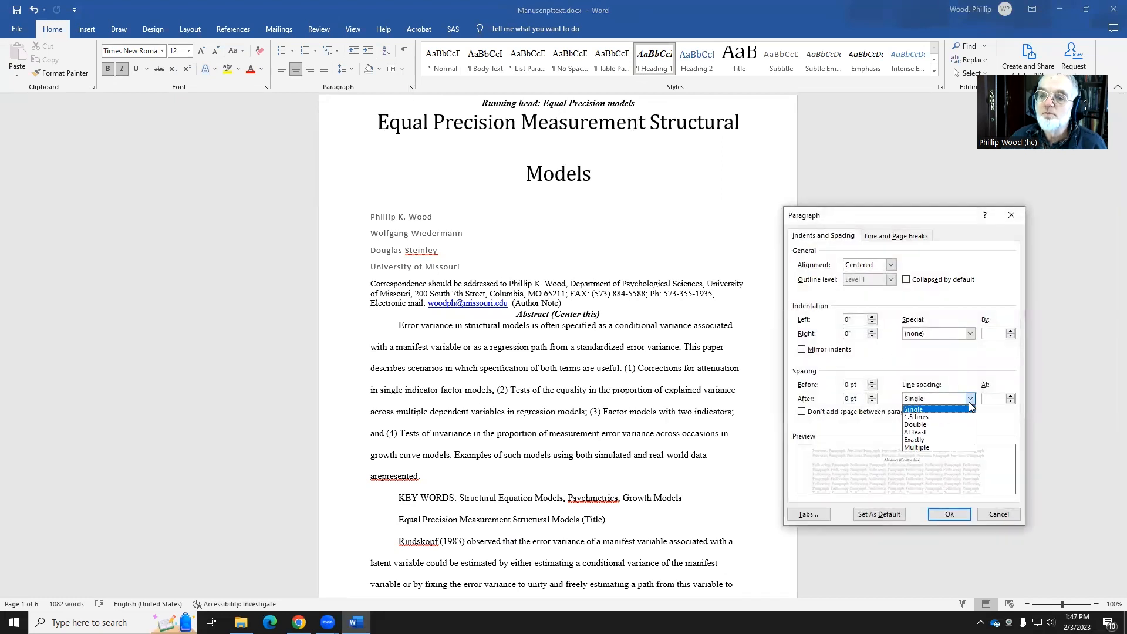
left_click(944, 423)
left_click(948, 515)
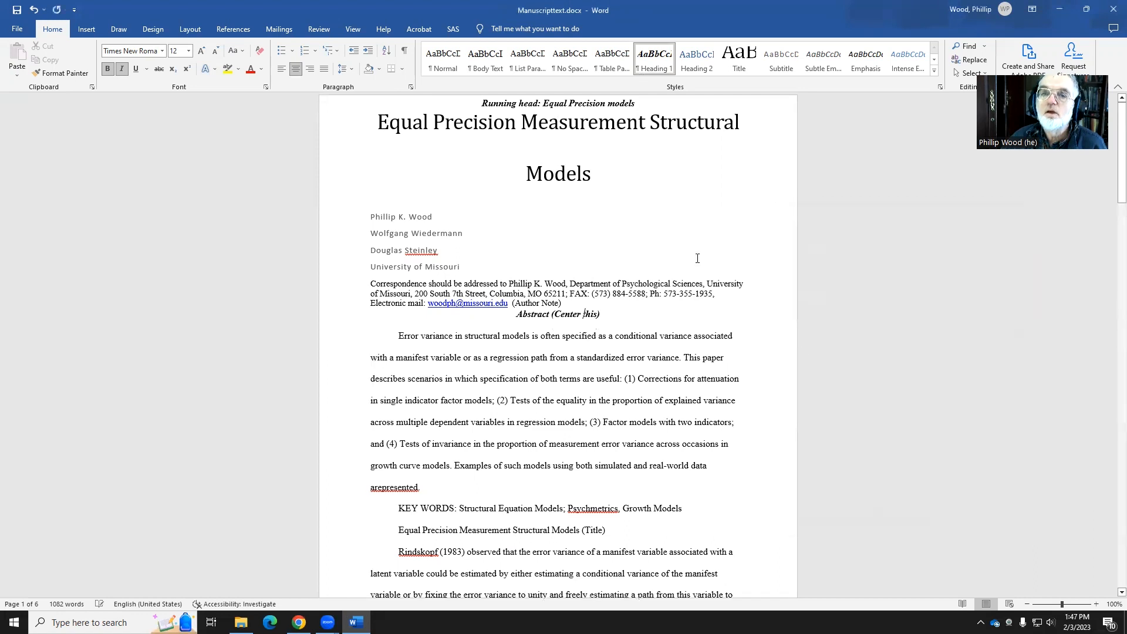
right_click(653, 66)
left_click(704, 75)
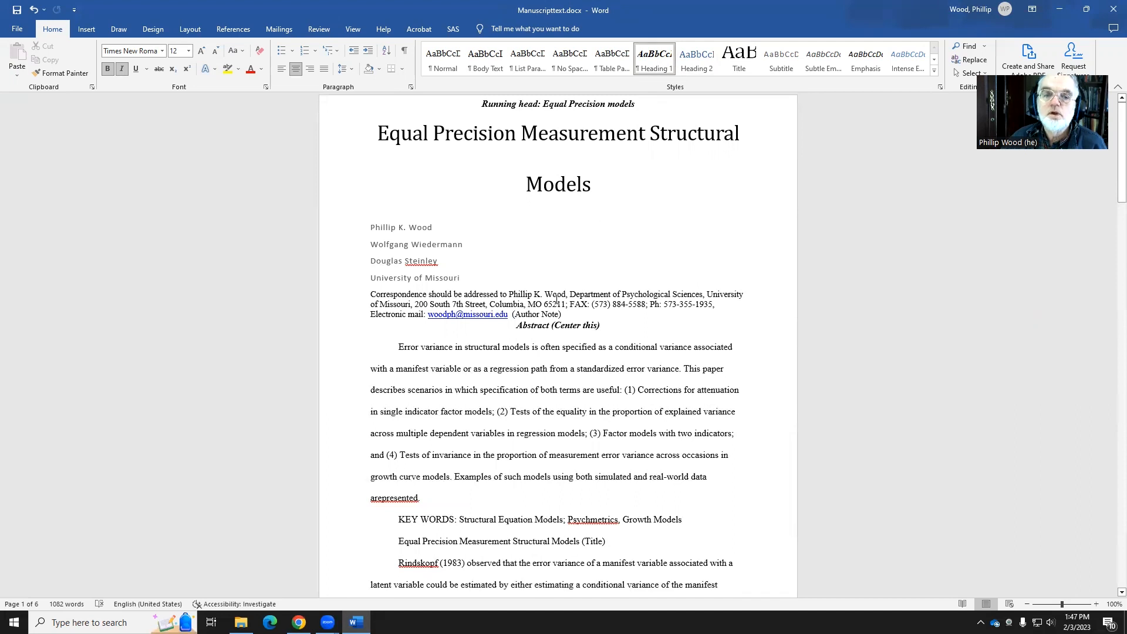
Set the correspondence paragraph to double line spacing and update the Normal style to match it.
left_click(549, 301)
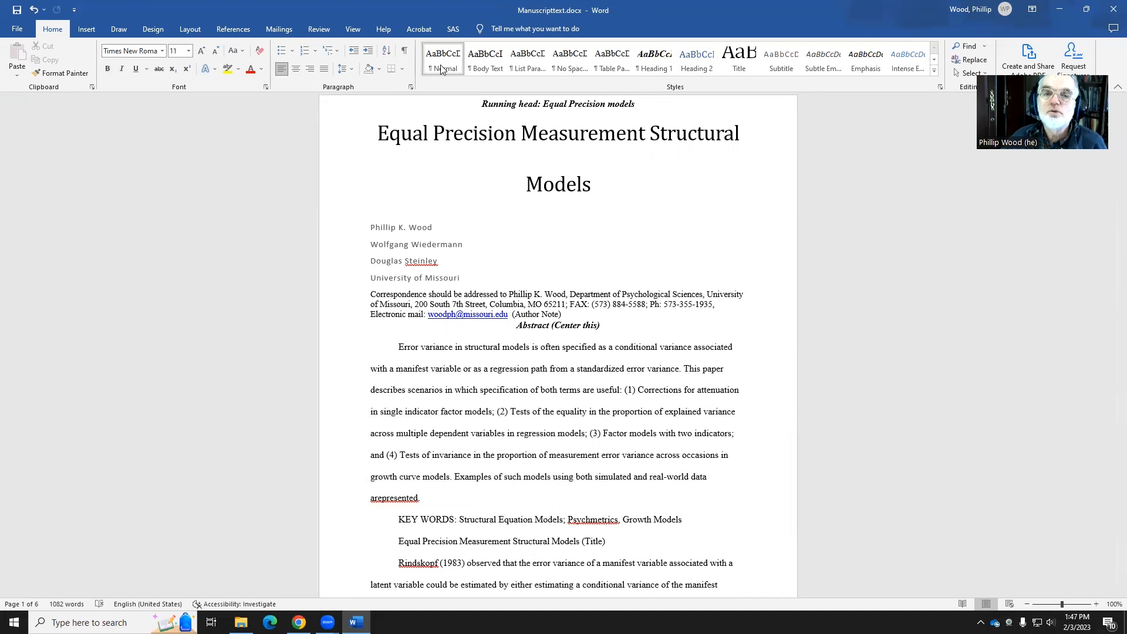
left_click(410, 87)
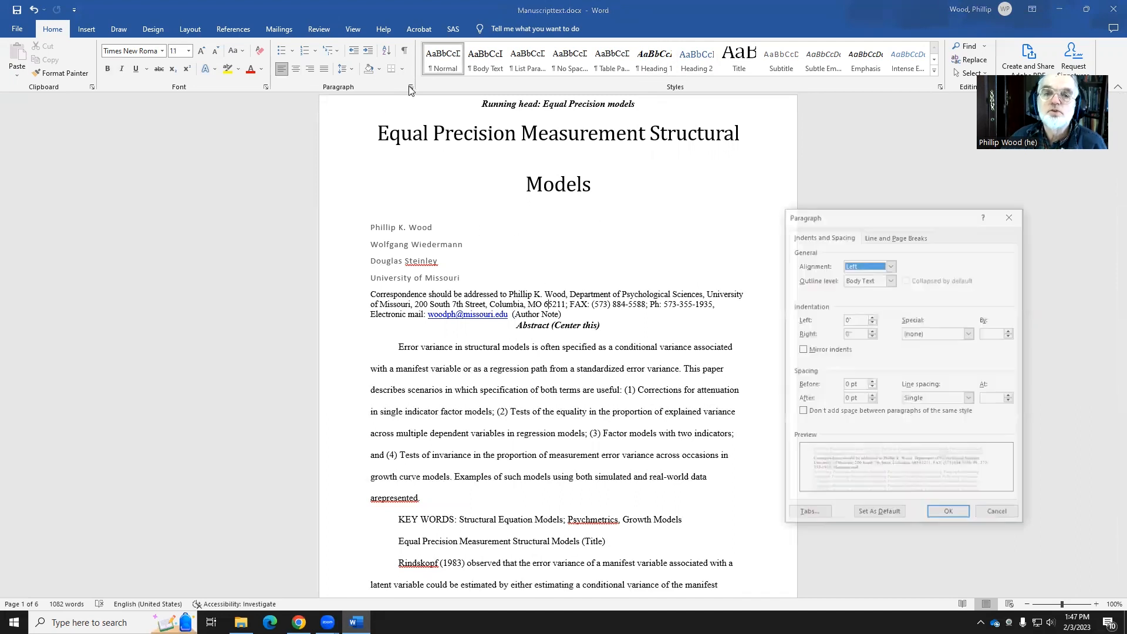
left_click(970, 399)
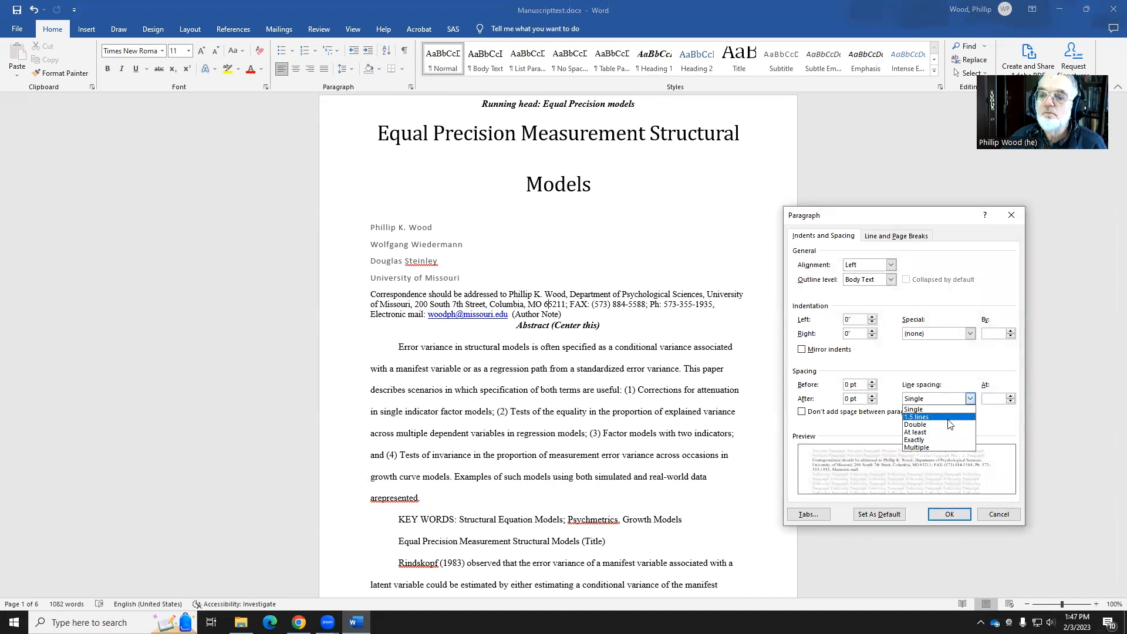
left_click(942, 425)
left_click(950, 514)
right_click(448, 51)
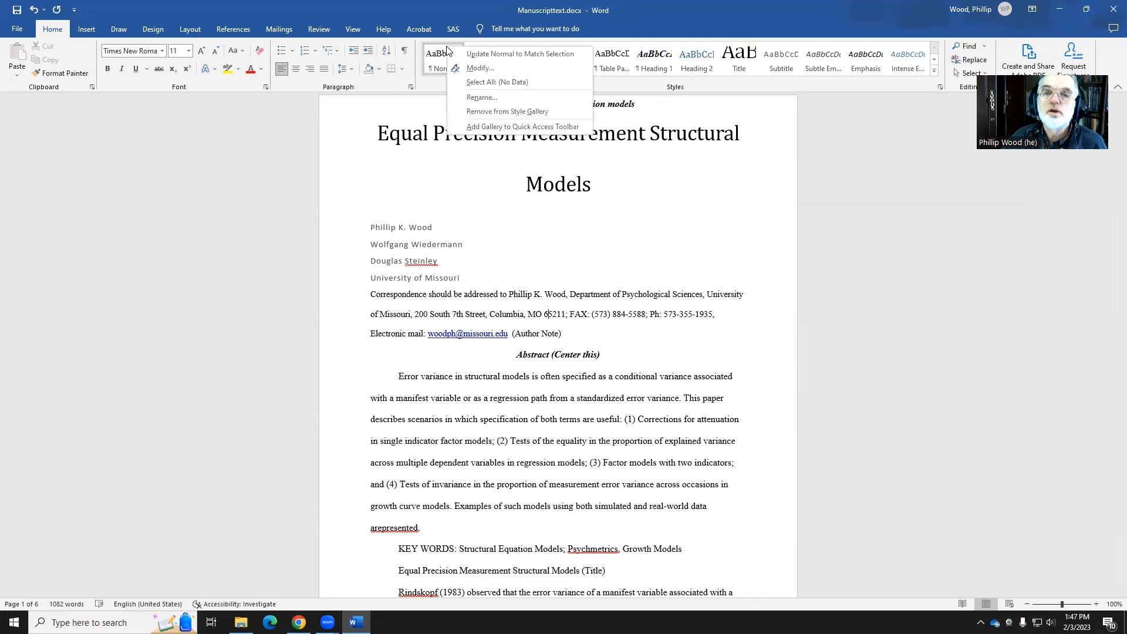
left_click(466, 58)
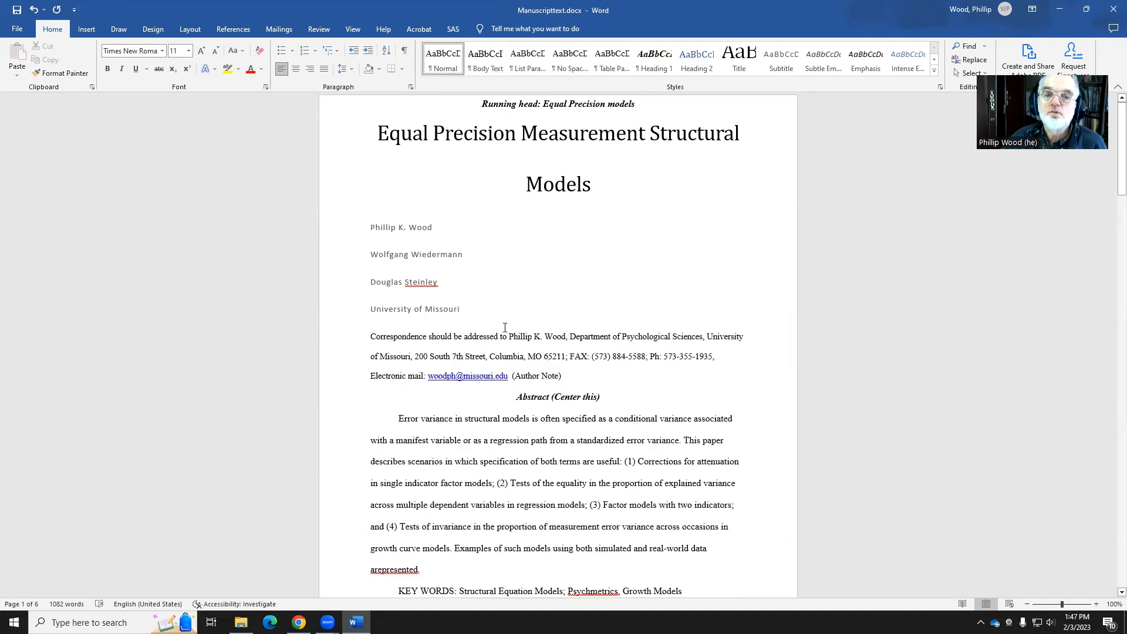
Apply the Heading 1 style to the repeated title line "Equal Precision Measurement Structural Models (Title)" below the key words.
left_click(478, 279)
scroll(475, 282, "down", 4)
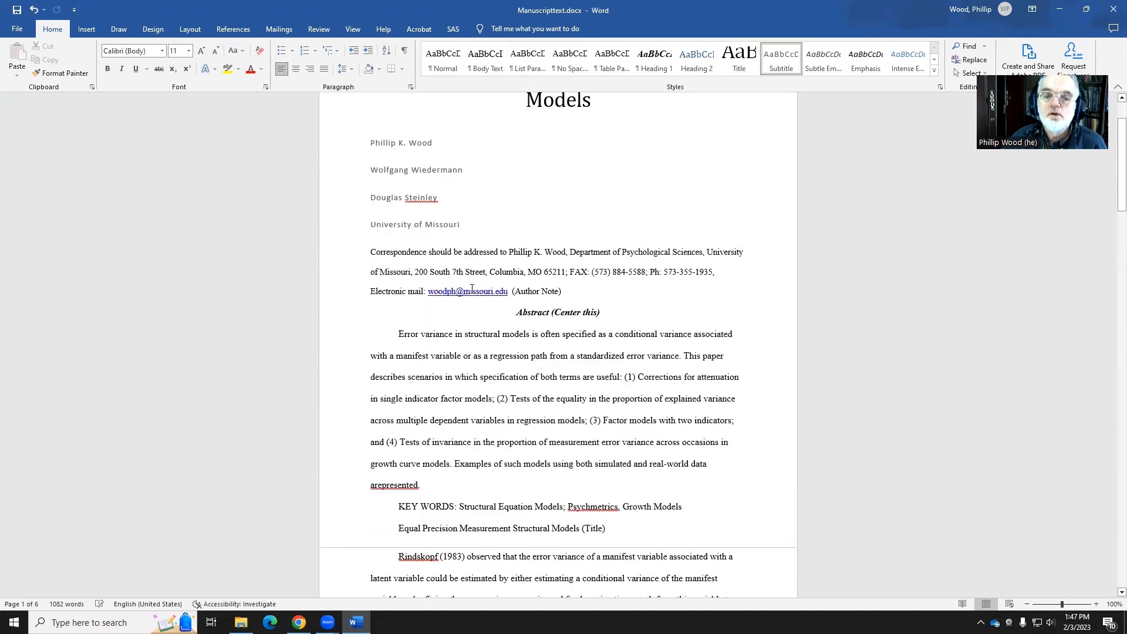
left_click(495, 287)
left_click(491, 386)
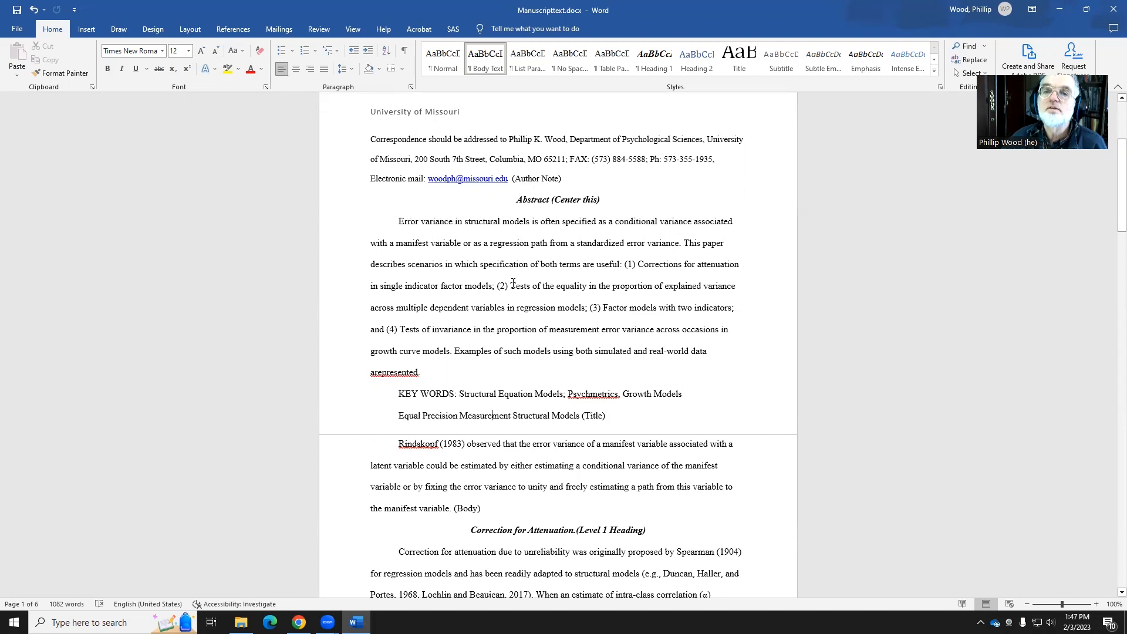
left_click(654, 59)
Check the style of the Level 1 headings from Correction for Attenuation through Discussion.
scroll(604, 208, "down", 3)
left_click(550, 389)
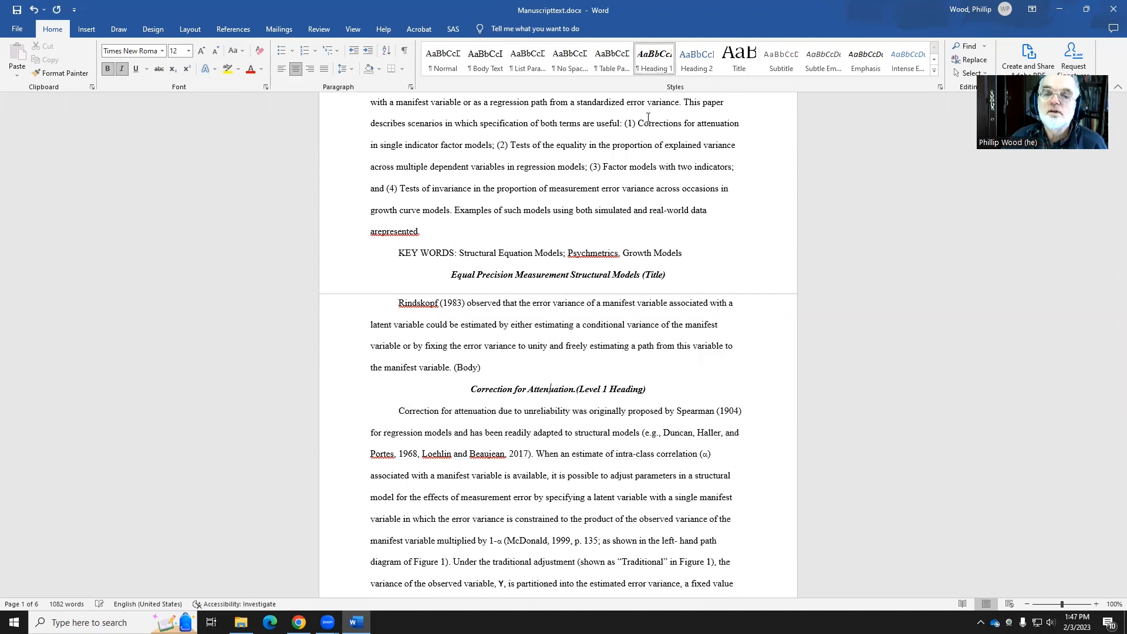
scroll(648, 117, "down", 5)
scroll(643, 141, "down", 1)
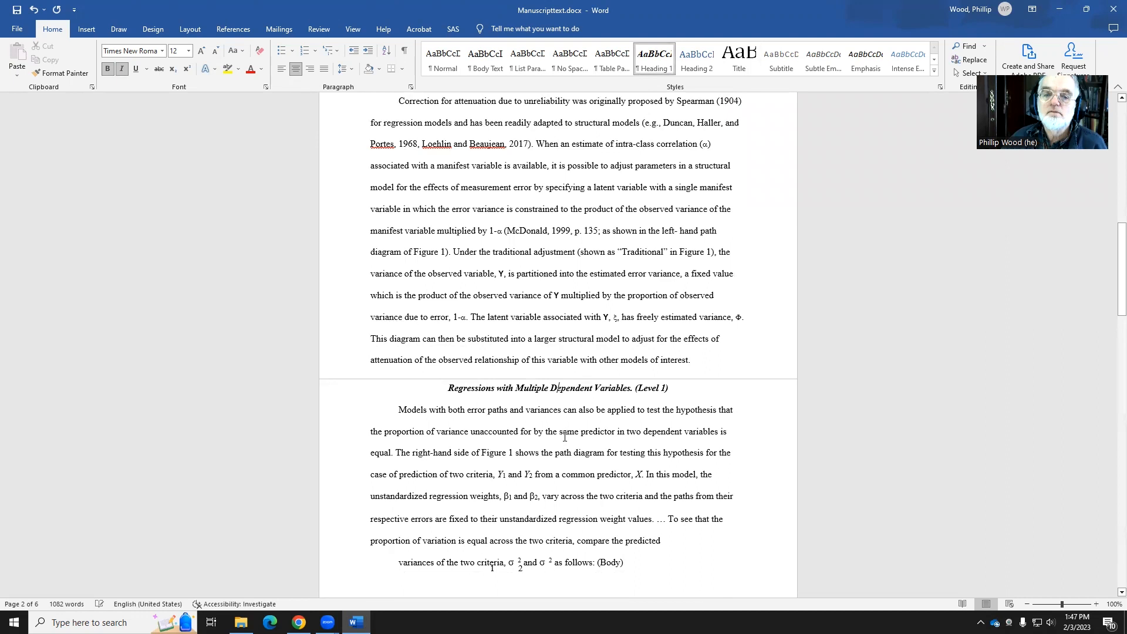
scroll(572, 327, "down", 3)
scroll(572, 326, "down", 7)
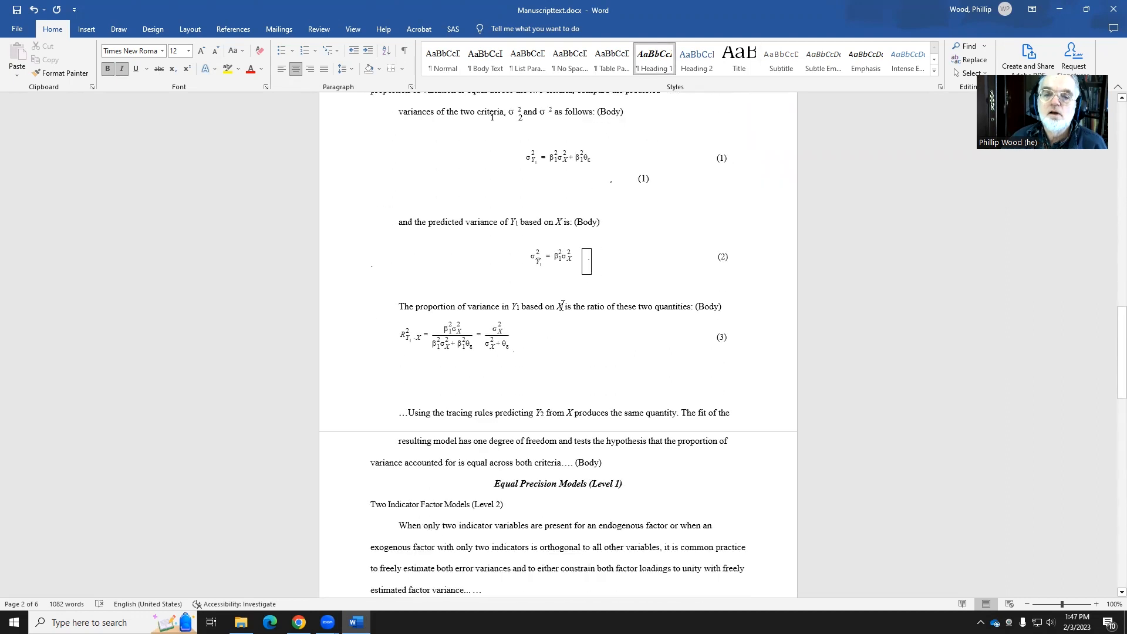
scroll(608, 255, "down", 1)
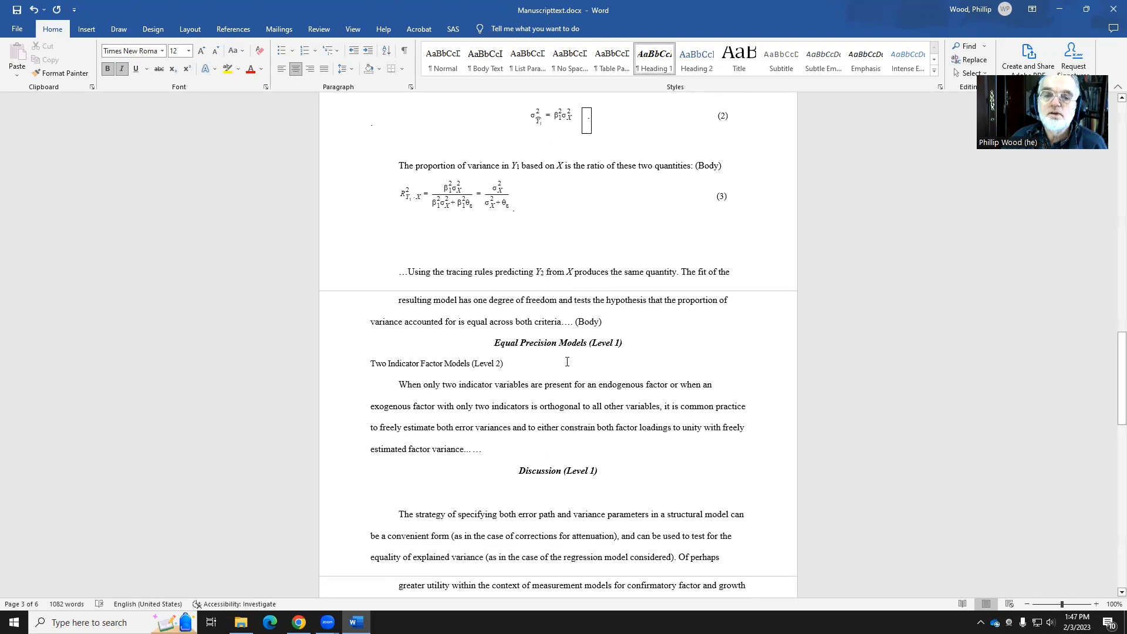
scroll(550, 422, "down", 2)
left_click(556, 415)
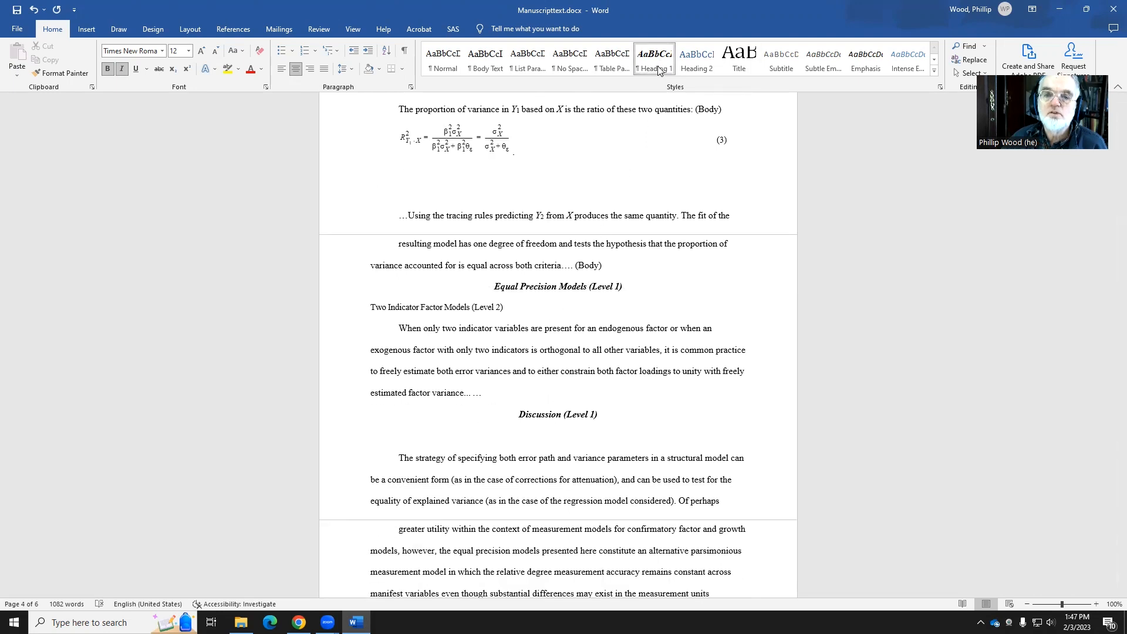
Delete the empty paragraph directly below the Discussion heading.
scroll(639, 267, "down", 1)
left_click(450, 406)
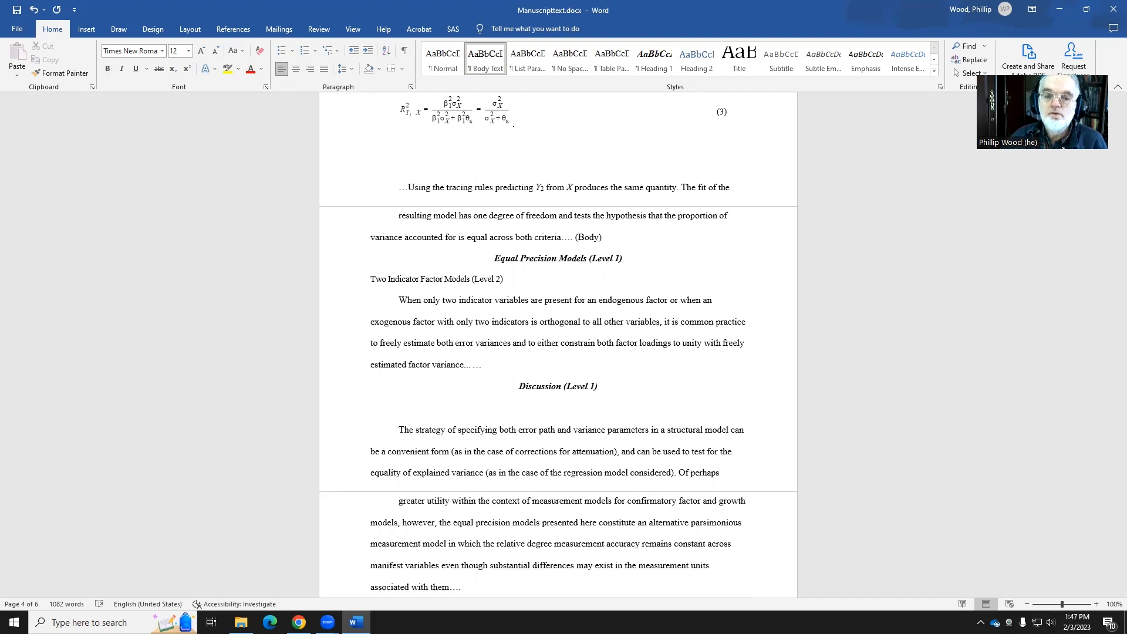
key("BackSpace")
Apply the Heading 2 style to the "Limitations (Level 2)" heading.
scroll(427, 291, "down", 4)
scroll(428, 292, "down", 4)
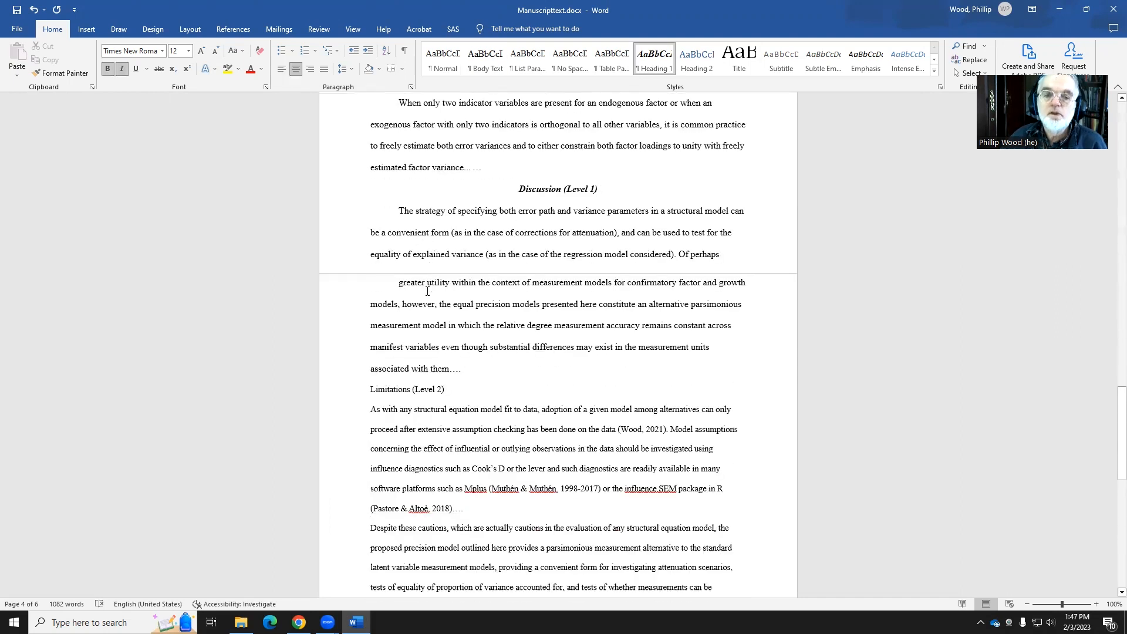
left_click(385, 362)
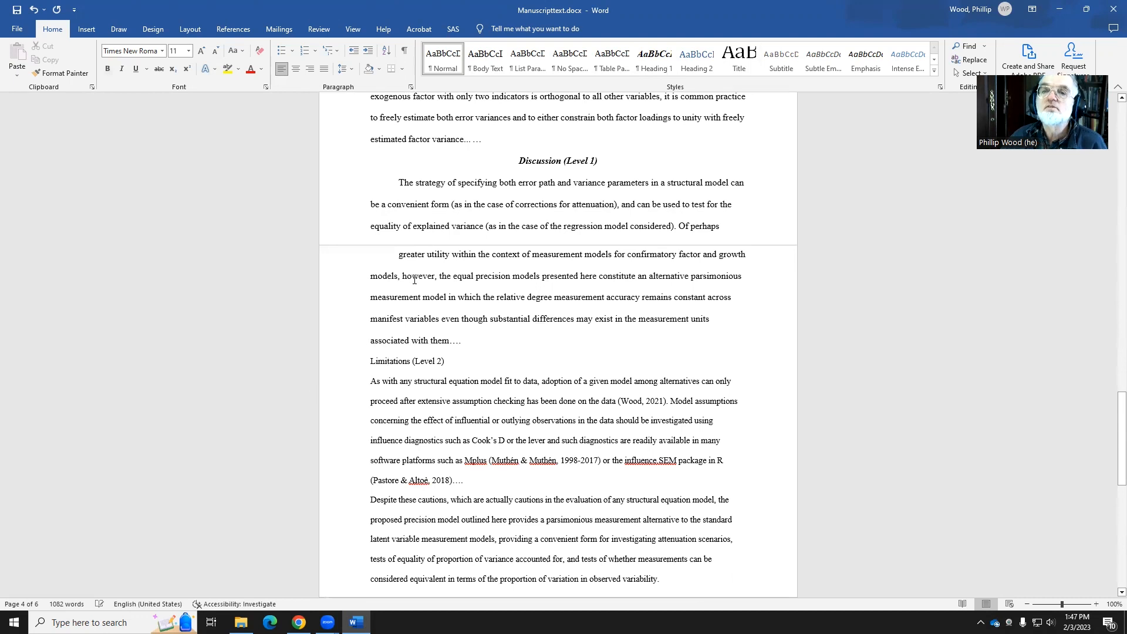
left_click(697, 59)
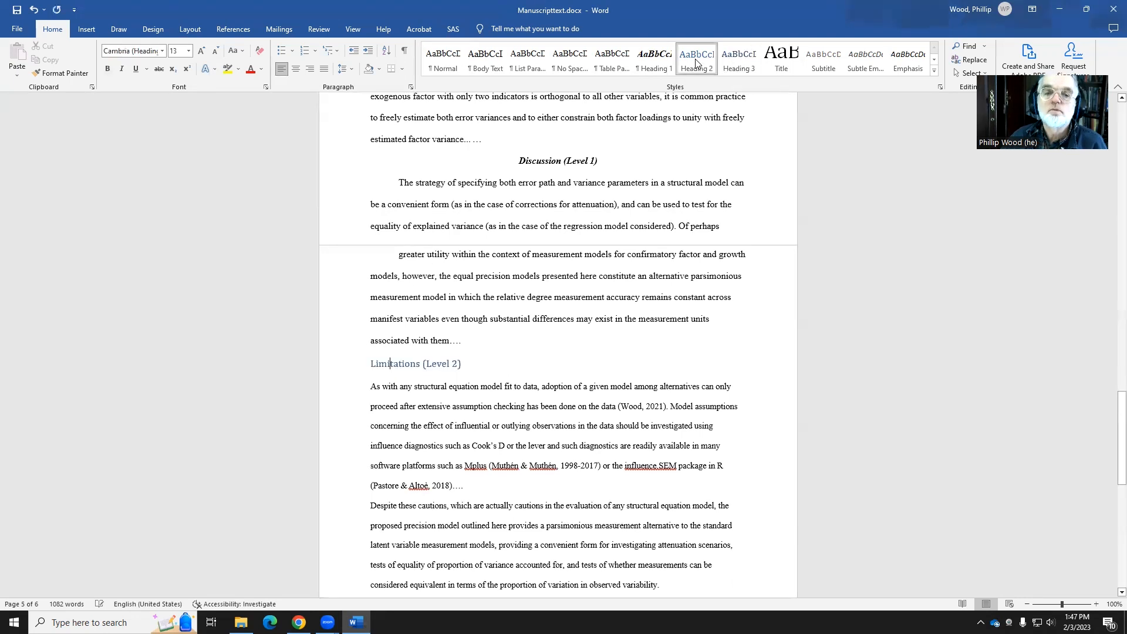
Change the Limitations heading's font color to black and update the Heading 2 style to match it.
scroll(484, 399, "down", 1)
scroll(485, 399, "down", 1)
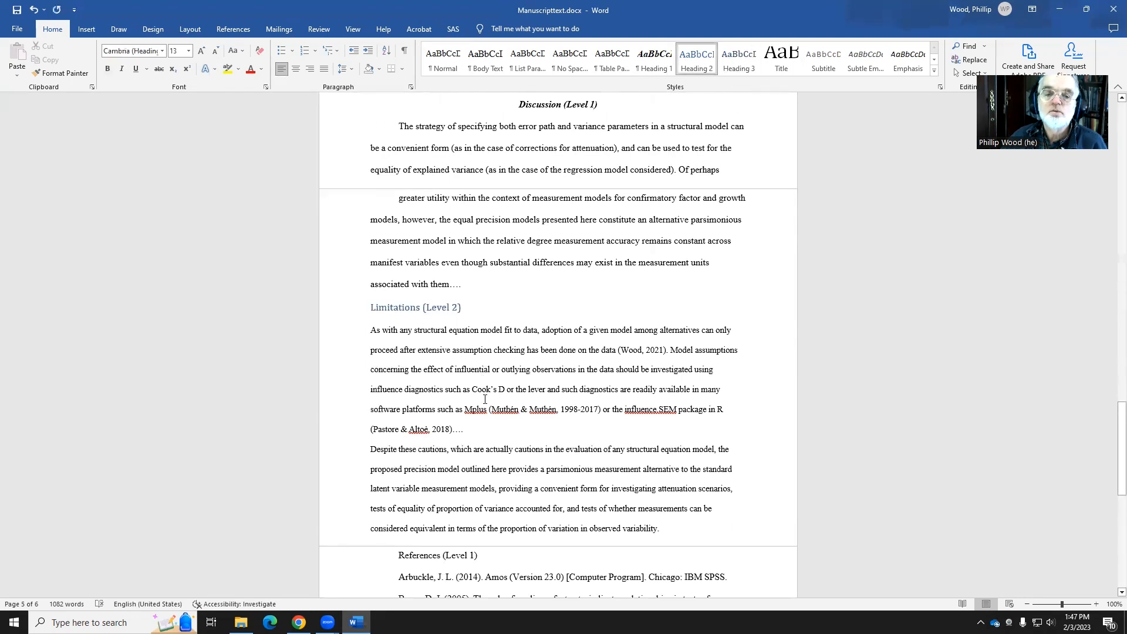
triple_click(455, 309)
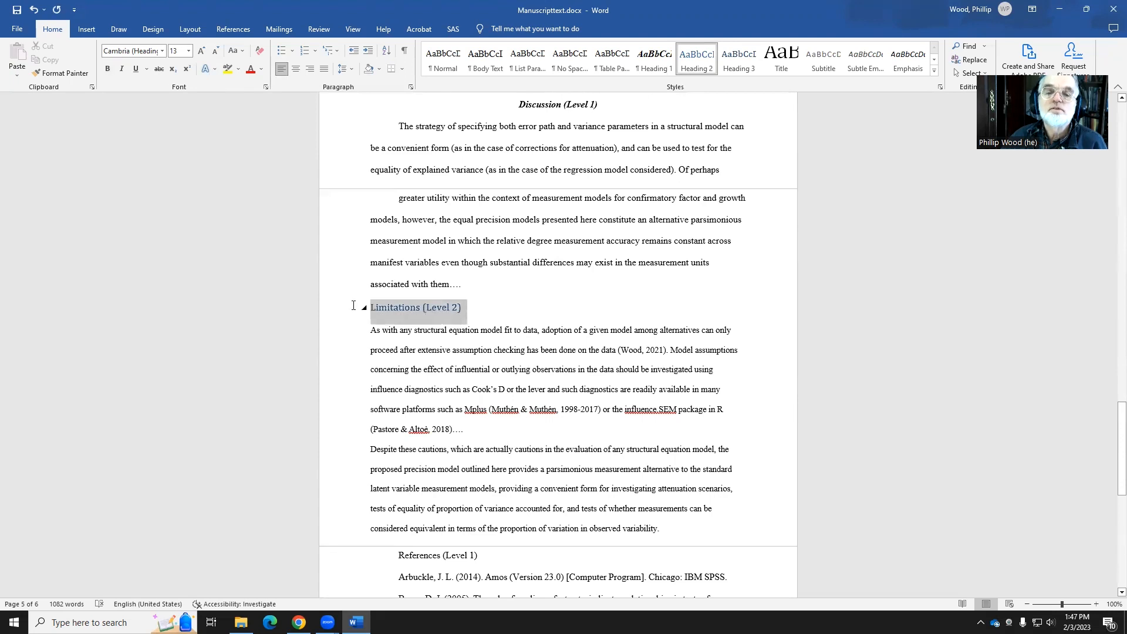
left_click(263, 86)
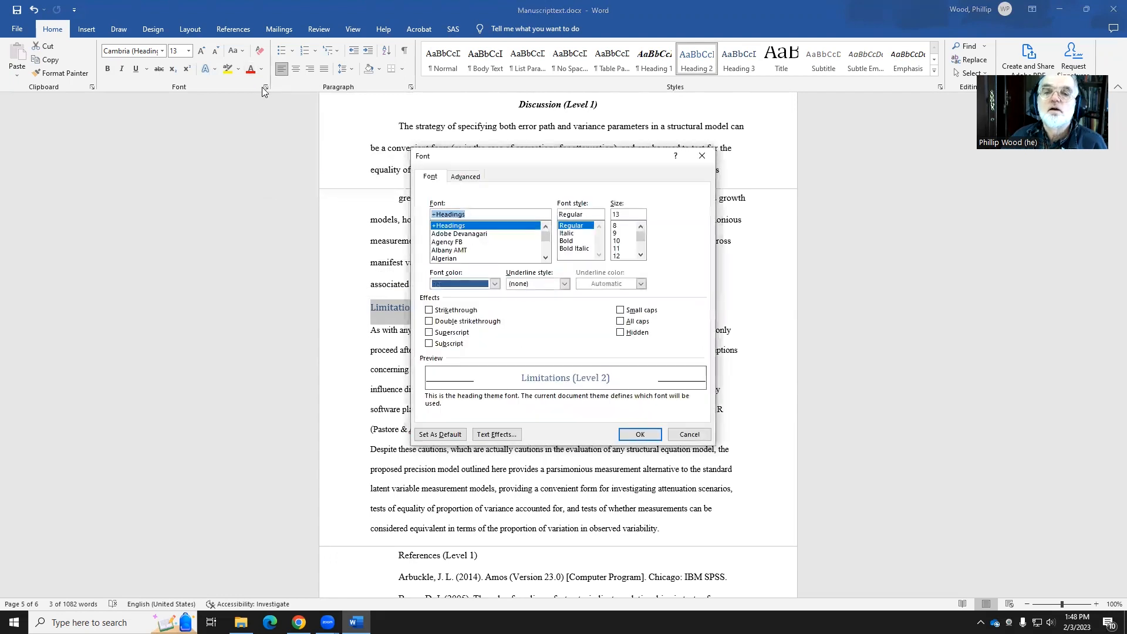
left_click(494, 284)
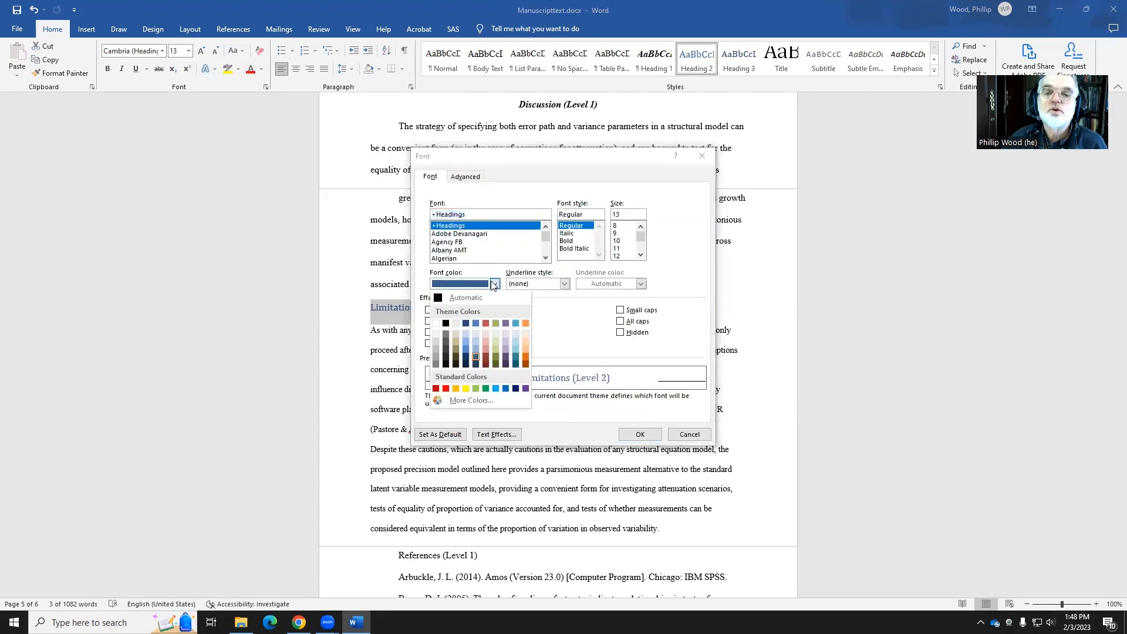
left_click(444, 322)
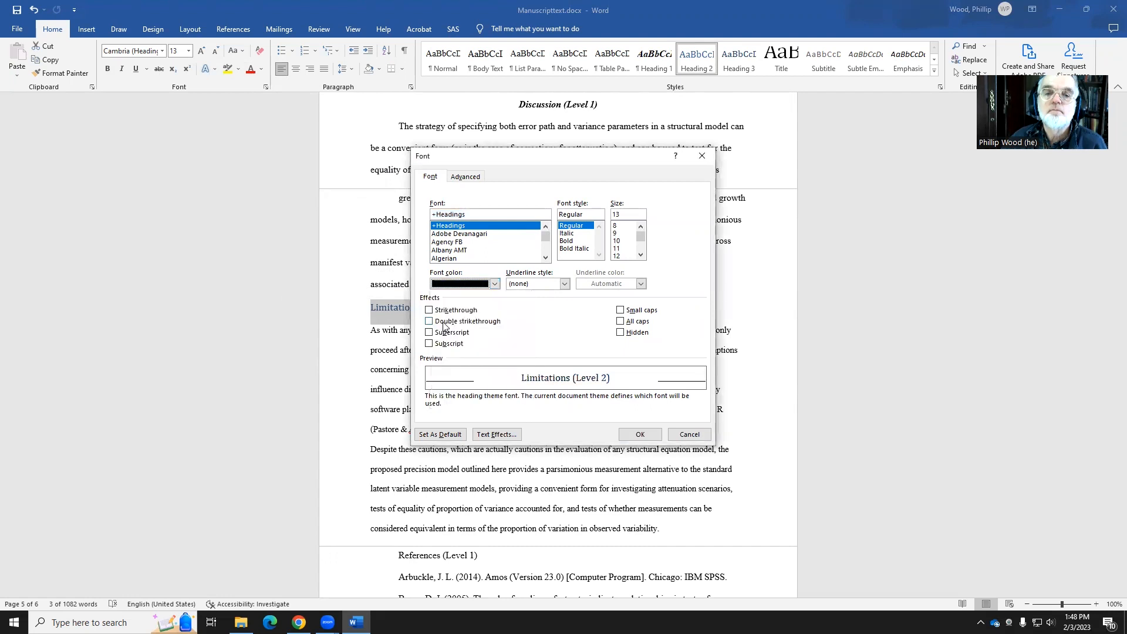
left_click(633, 433)
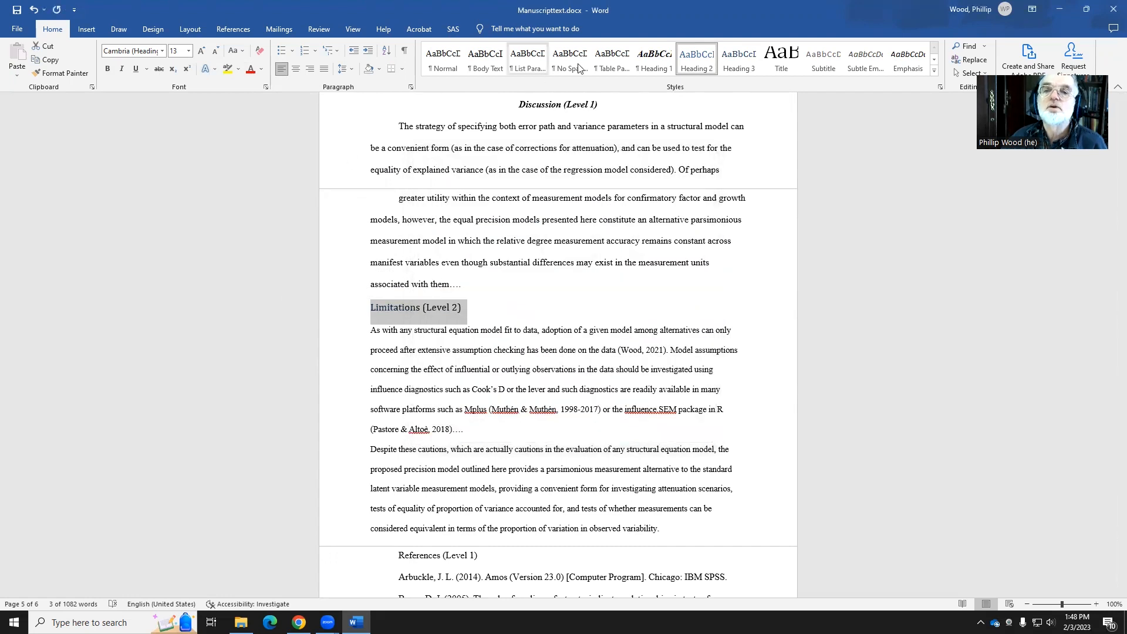
right_click(694, 57)
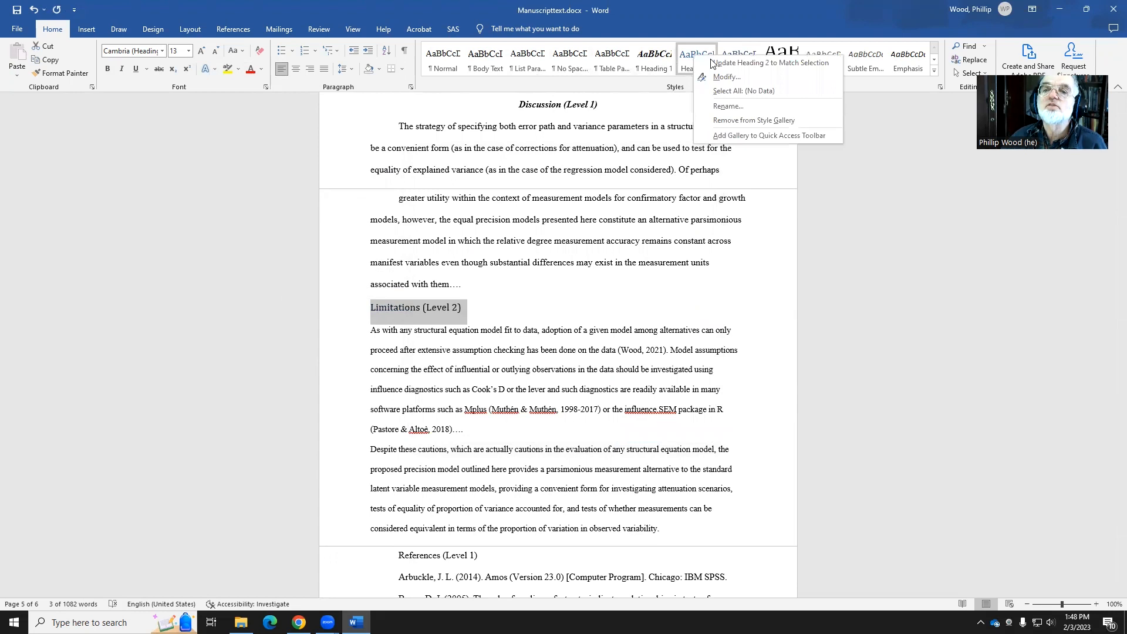
left_click(712, 63)
Apply the Heading 1 style to the "References (Level 1)" heading.
scroll(405, 270, "down", 3)
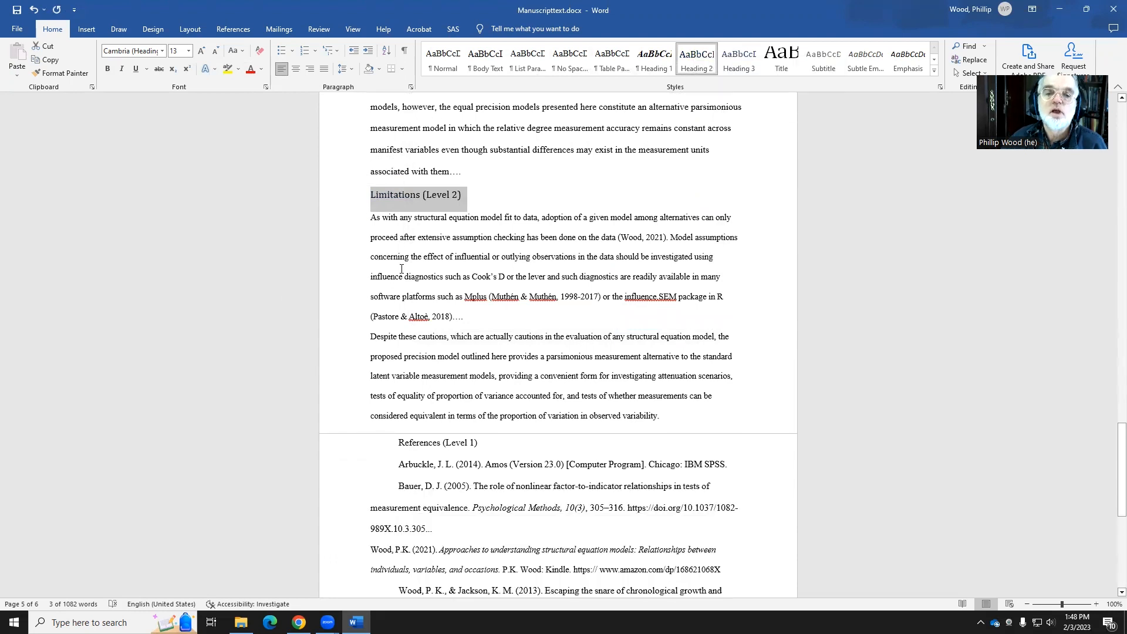
left_click(440, 417)
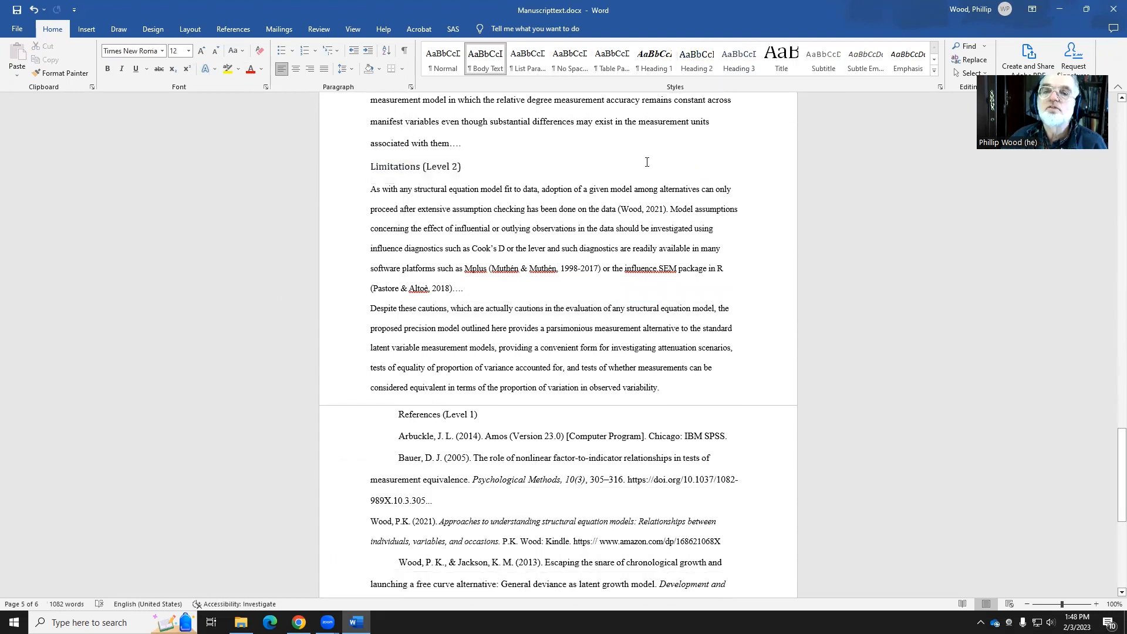
left_click(654, 59)
scroll(612, 125, "down", 3)
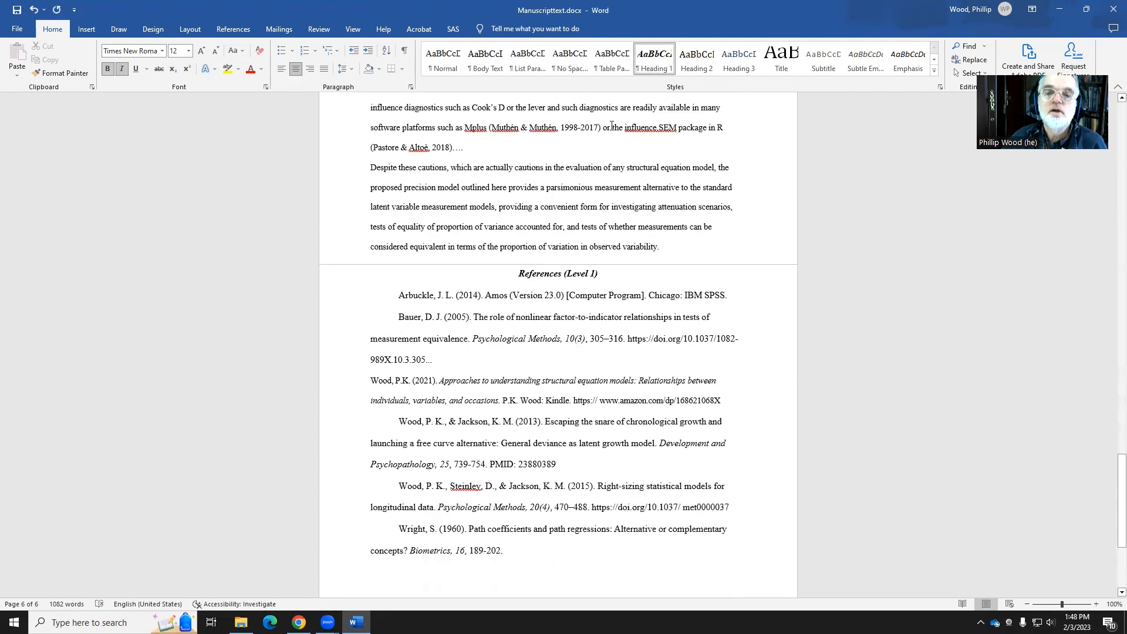
Give the first entry in the reference list a hanging indent of 0.5".
left_click(493, 294)
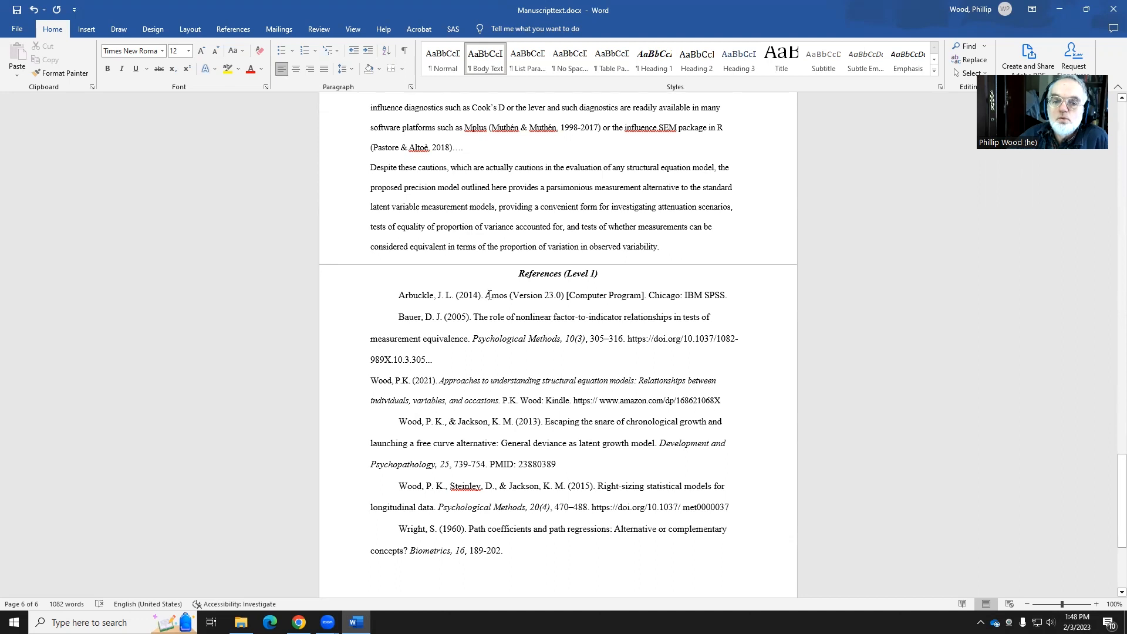
left_click(411, 87)
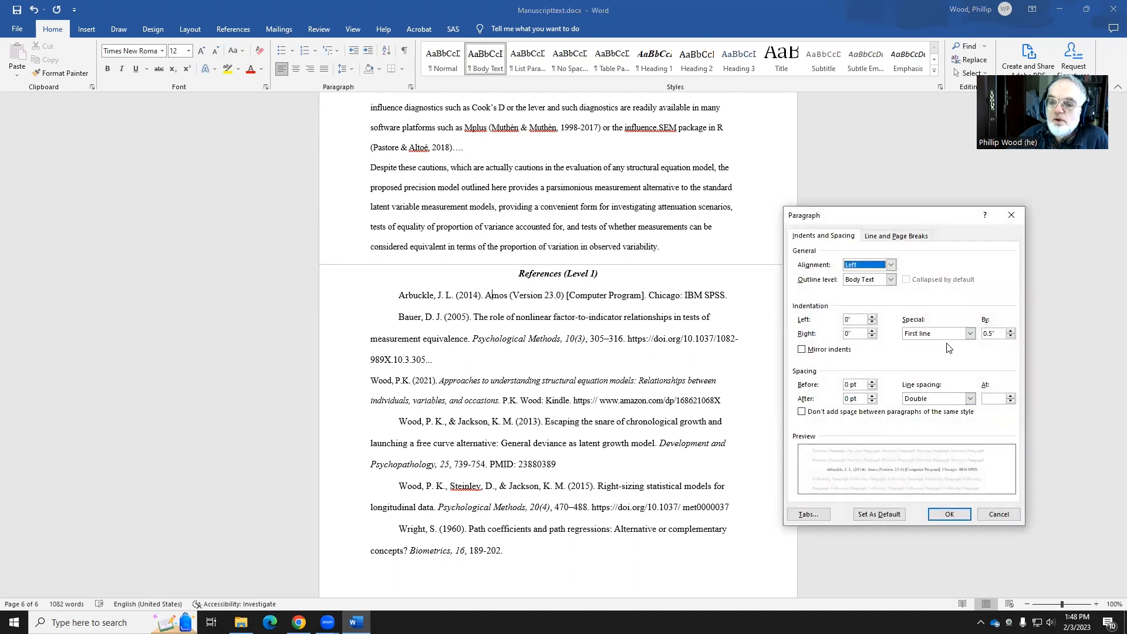
left_click(969, 333)
left_click(952, 360)
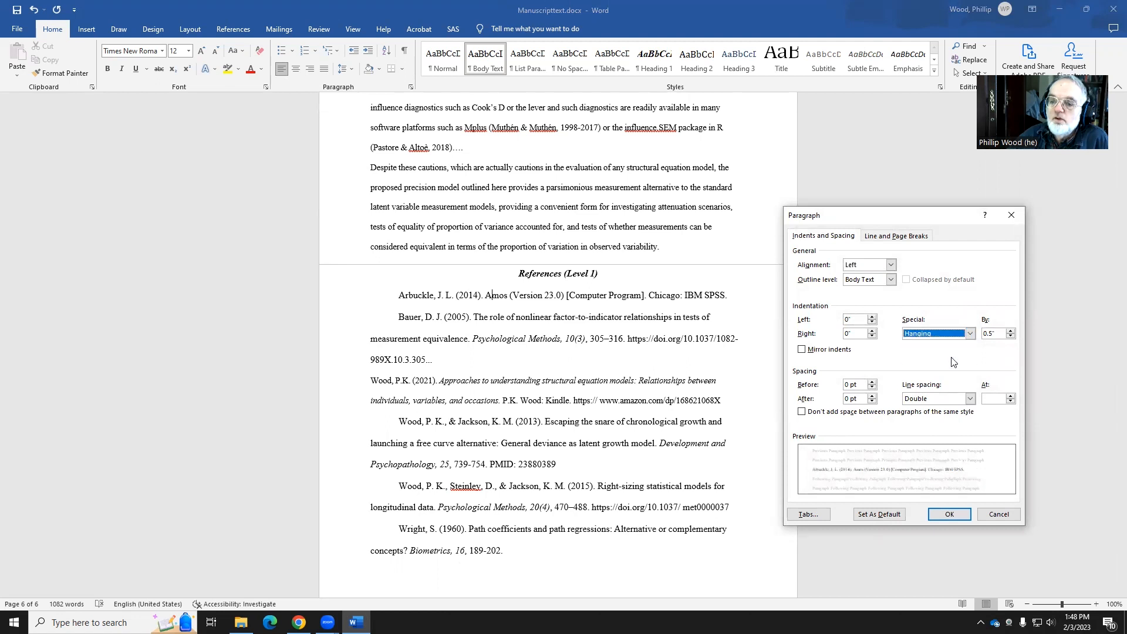
left_click(948, 514)
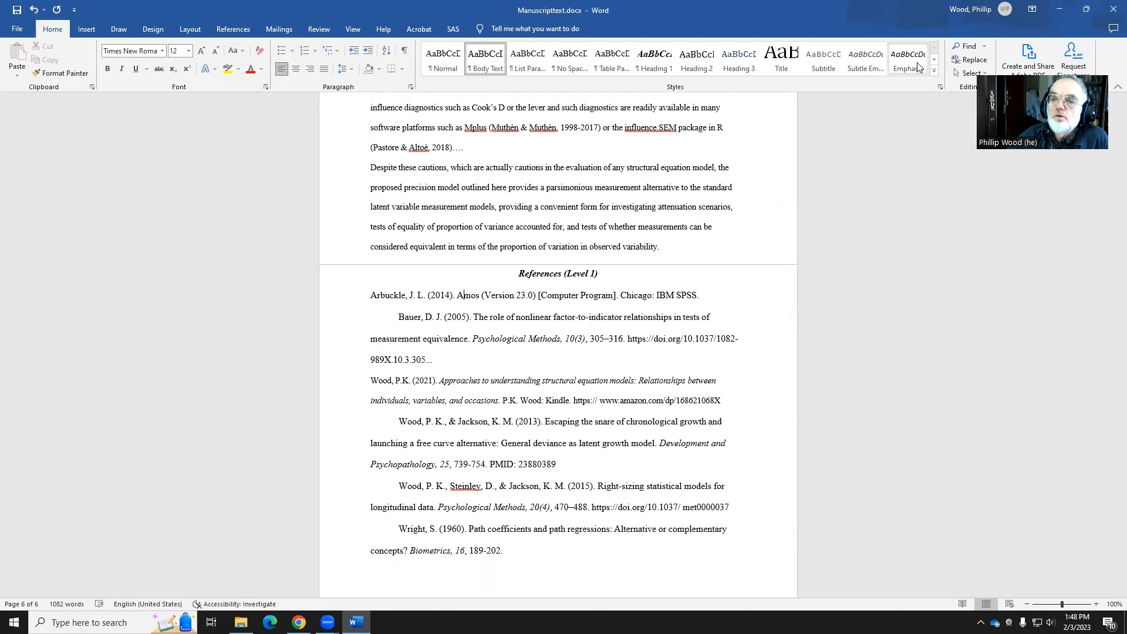
Create a new paragraph style named References from the formatting of the first reference entry.
left_click(934, 59)
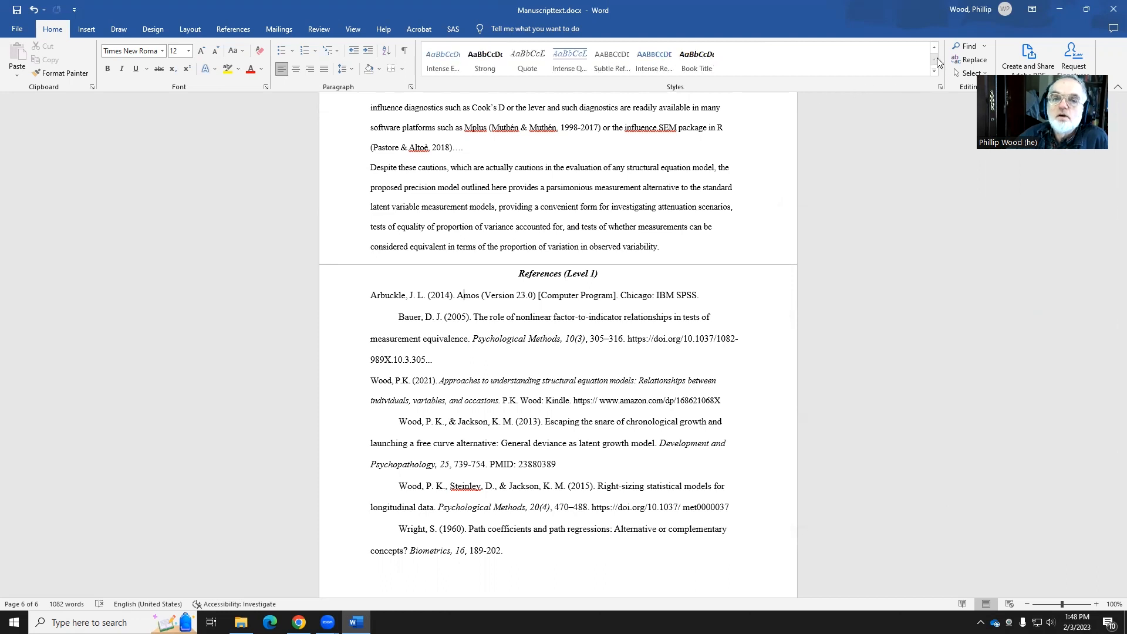
left_click(934, 71)
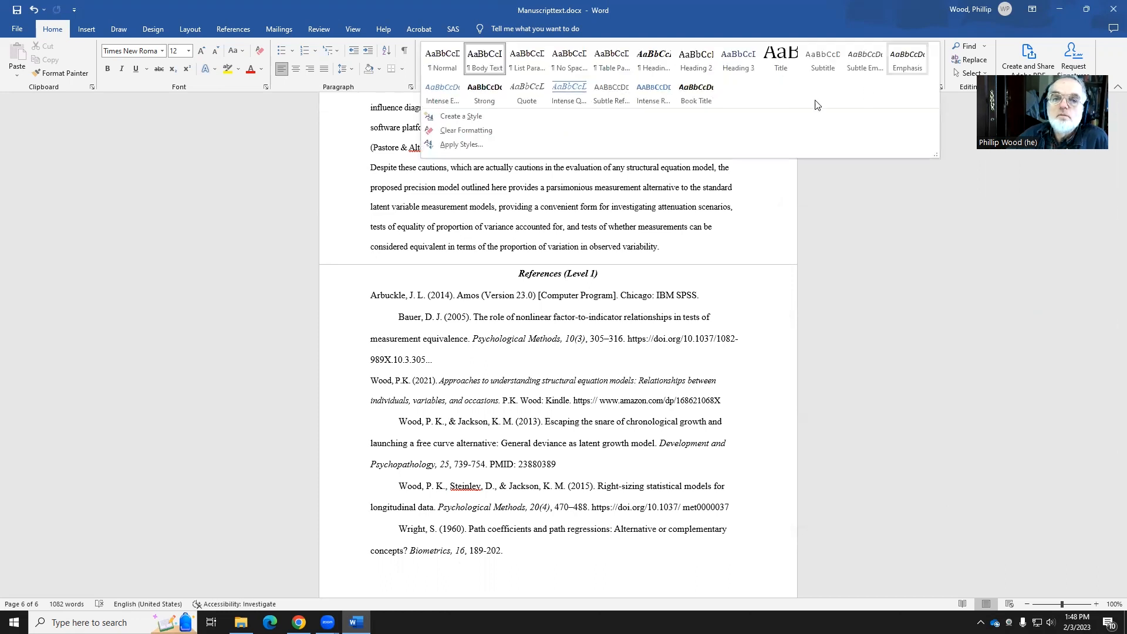
left_click(555, 112)
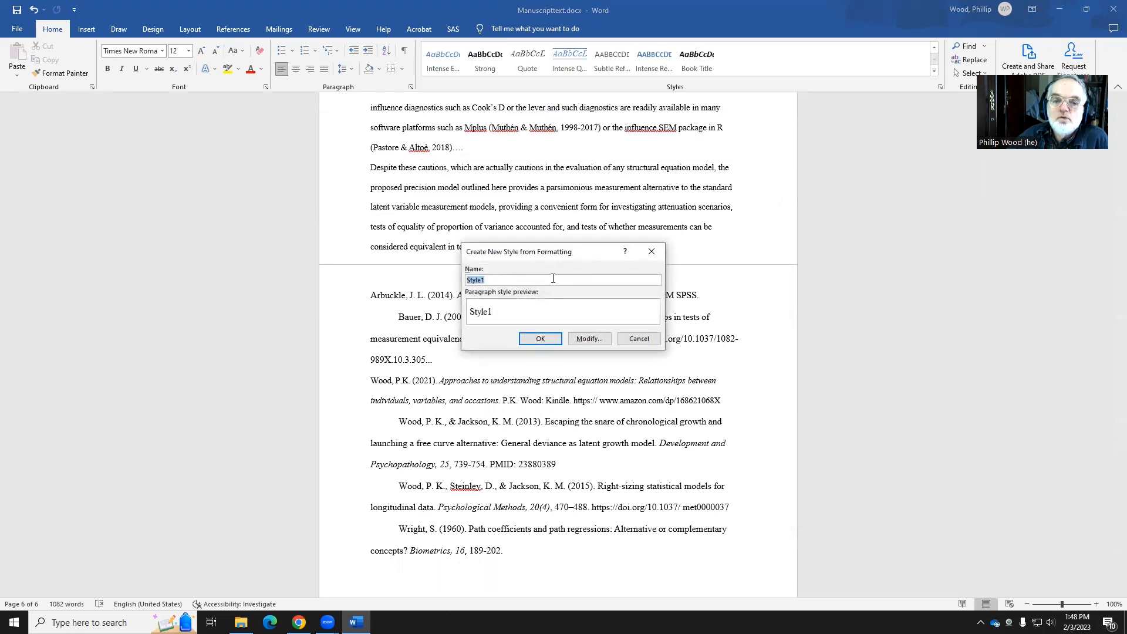
type("Referemce")
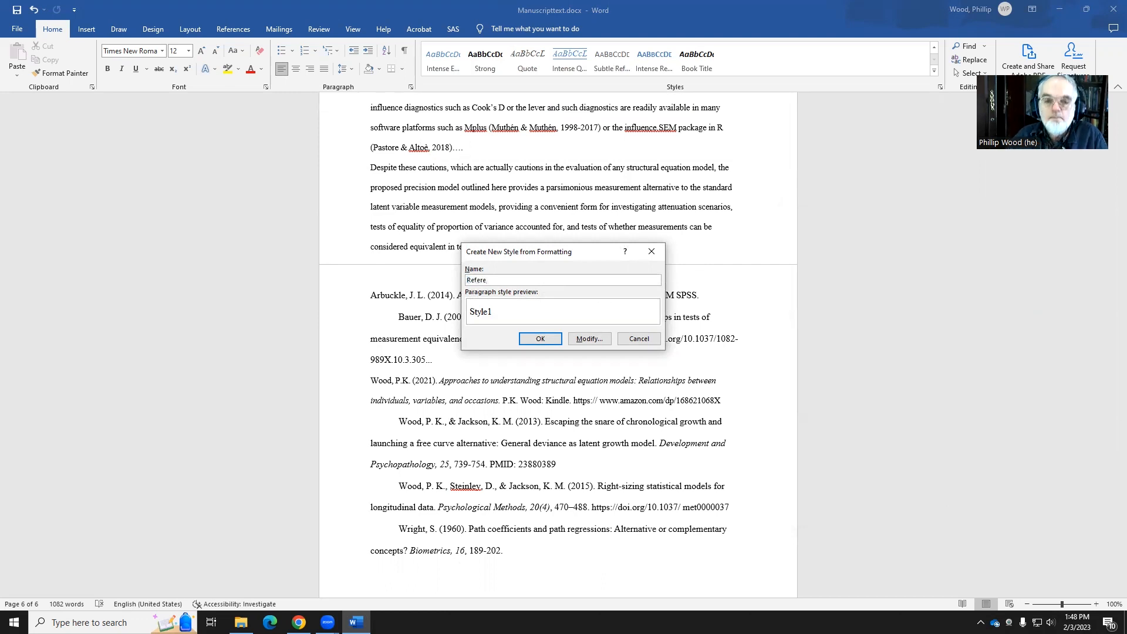
key("BackSpace")
key("BackSpace")
key("BackSpace")
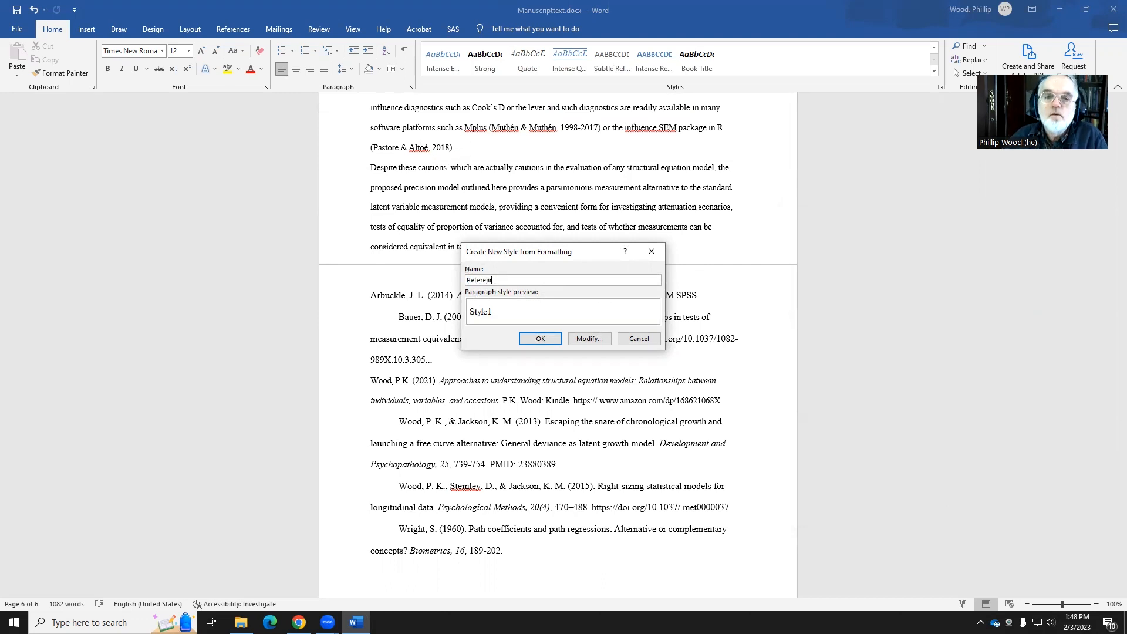
type("nces")
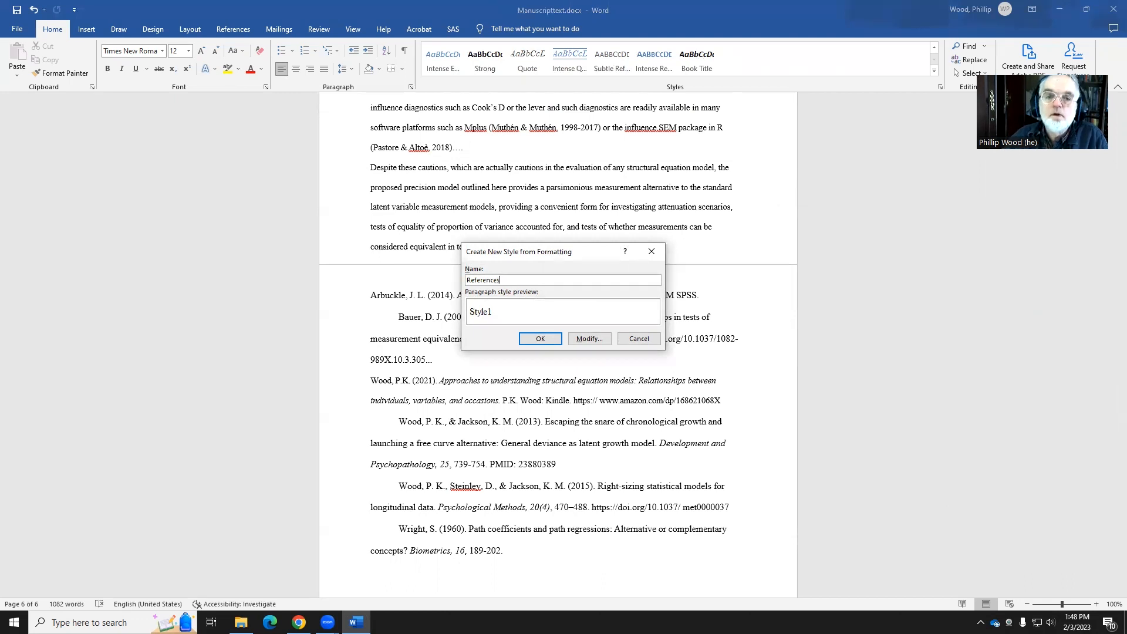
left_click(543, 337)
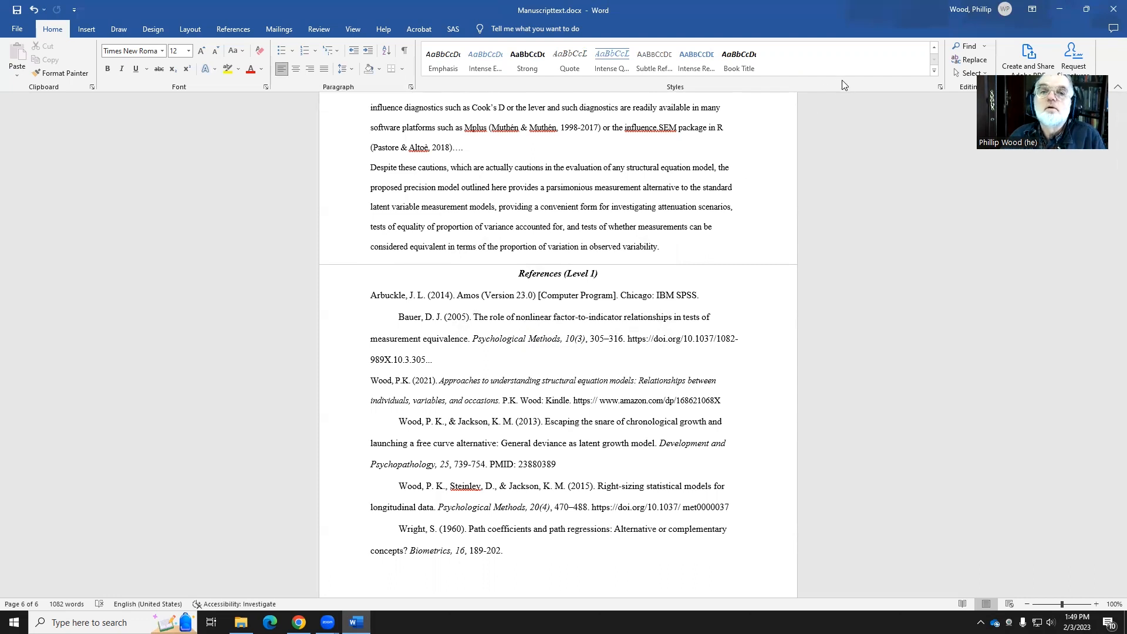
Apply the References style to the second reference entry and to all remaining entries in the list.
left_click(933, 70)
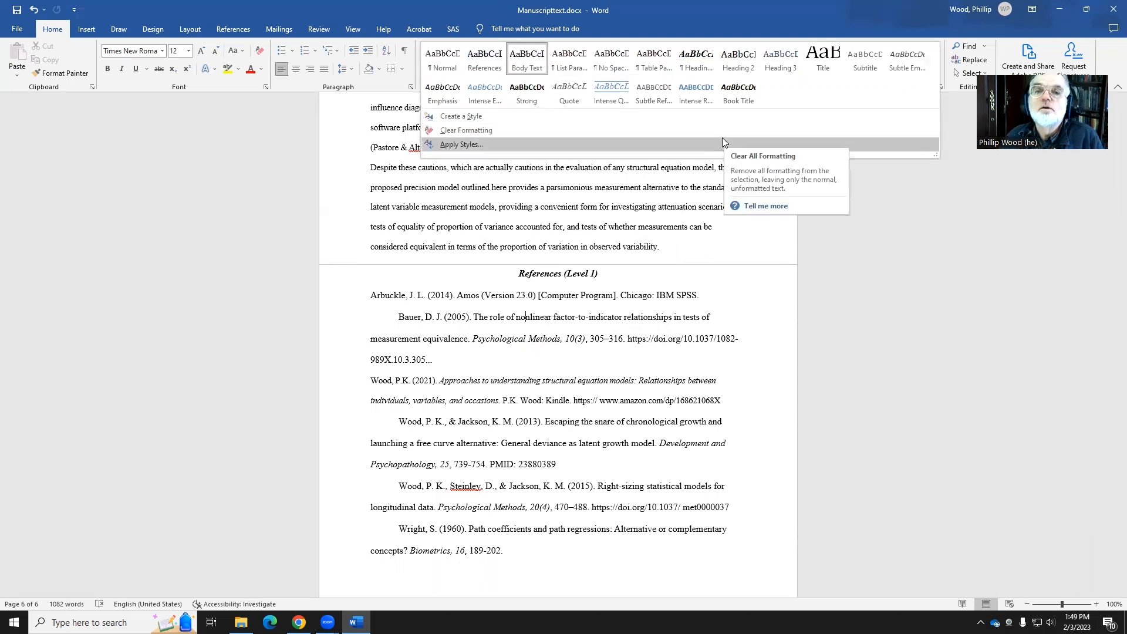
left_click(495, 65)
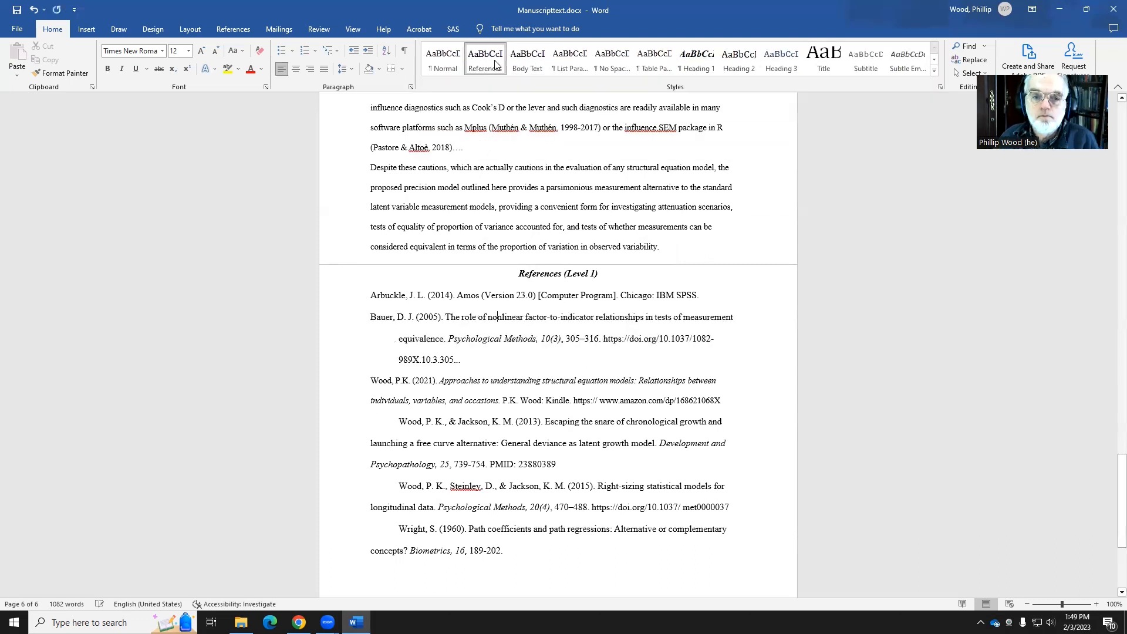
left_click_drag(452, 381, 458, 531)
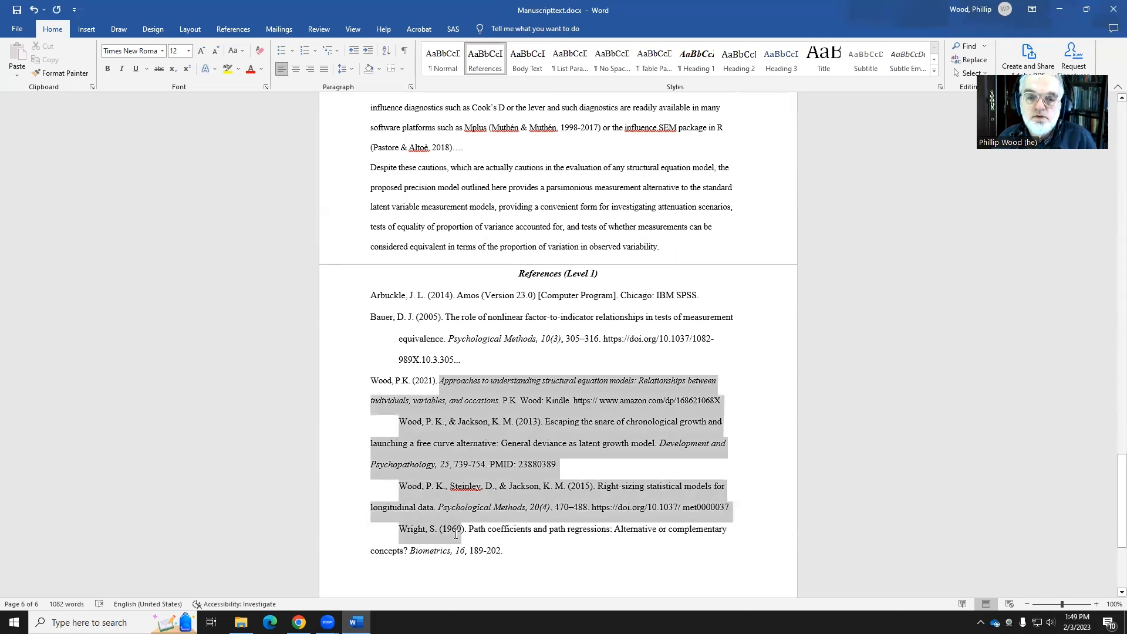
left_click(480, 63)
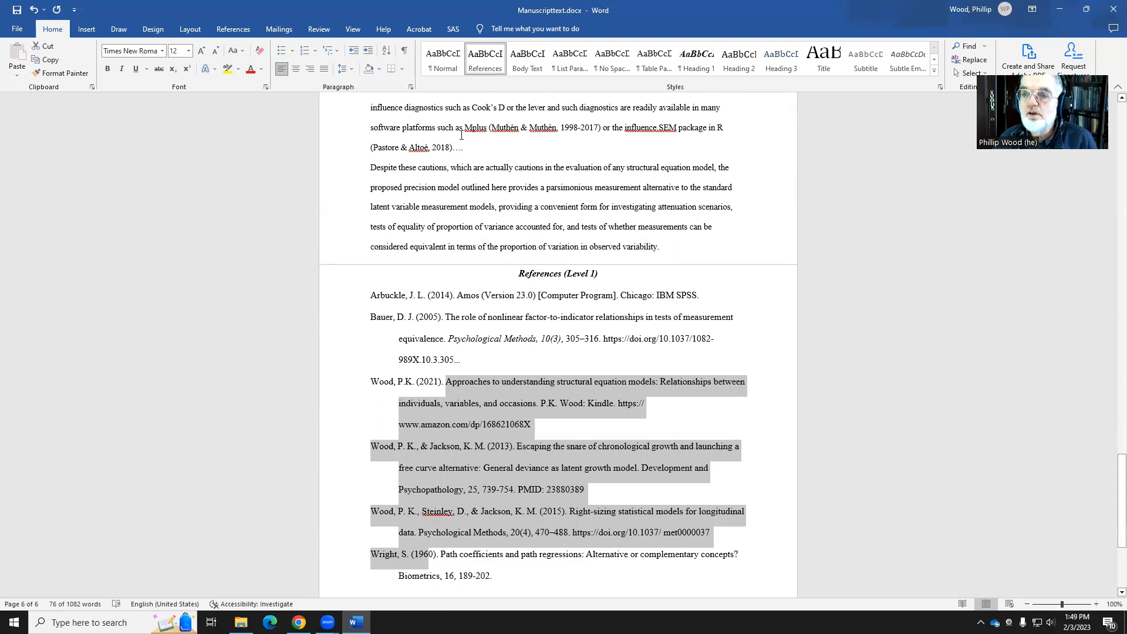